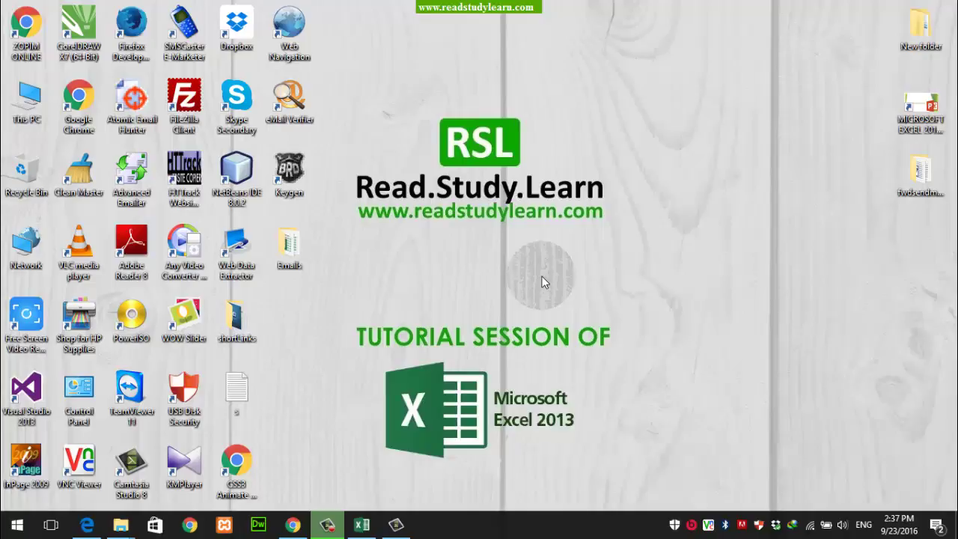
Leave the Alignment Formatting slide and cycle the open windows to the Book1 Excel workbook
right_click(911, 135)
left_click(735, 210)
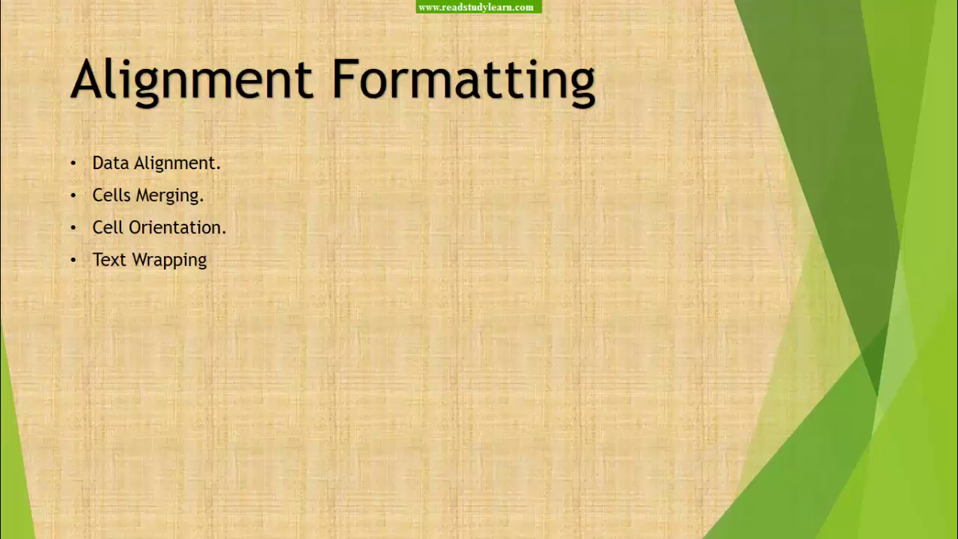
key("alt+Tab")
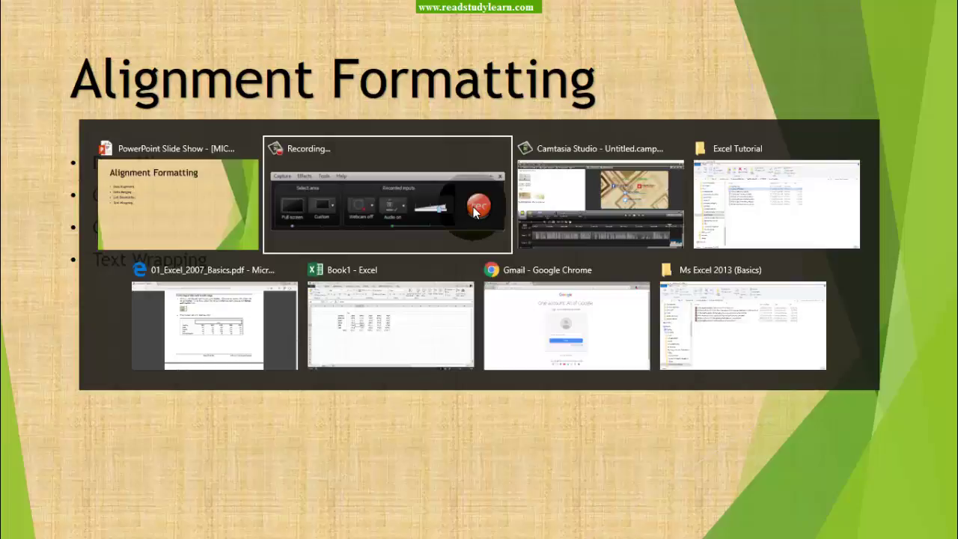
key("alt+Tab")
key("alt+Tab")
key("alt+Tab")
key("alt+Tab")
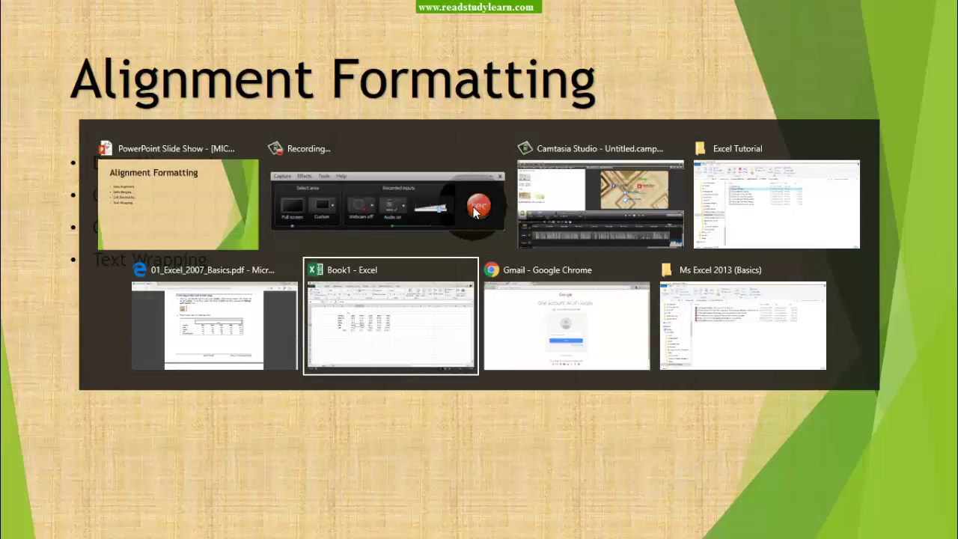
key("alt+Tab")
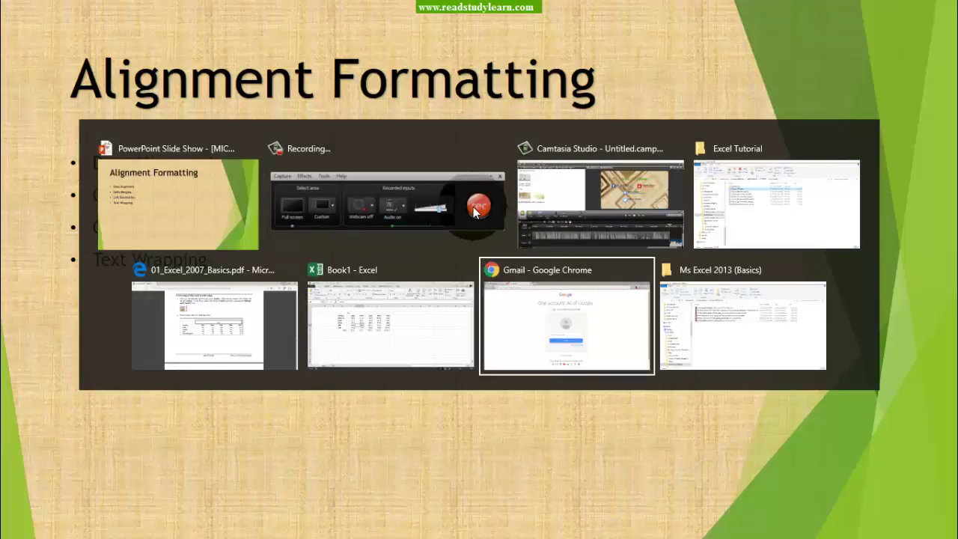
key("alt+Tab")
key("alt+Tab")
key("alt+Tab")
key("alt+Tab")
key("alt+Tab")
key("alt+Tab")
key("alt+Tab")
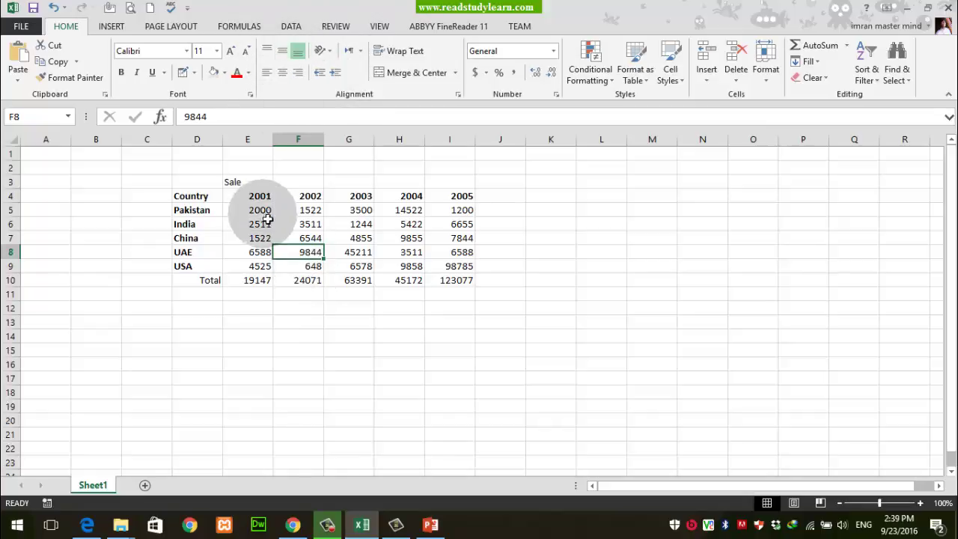
Make Pakistan's row 5 taller, to a height of 24.75
left_click_drag(17, 217, 17, 228)
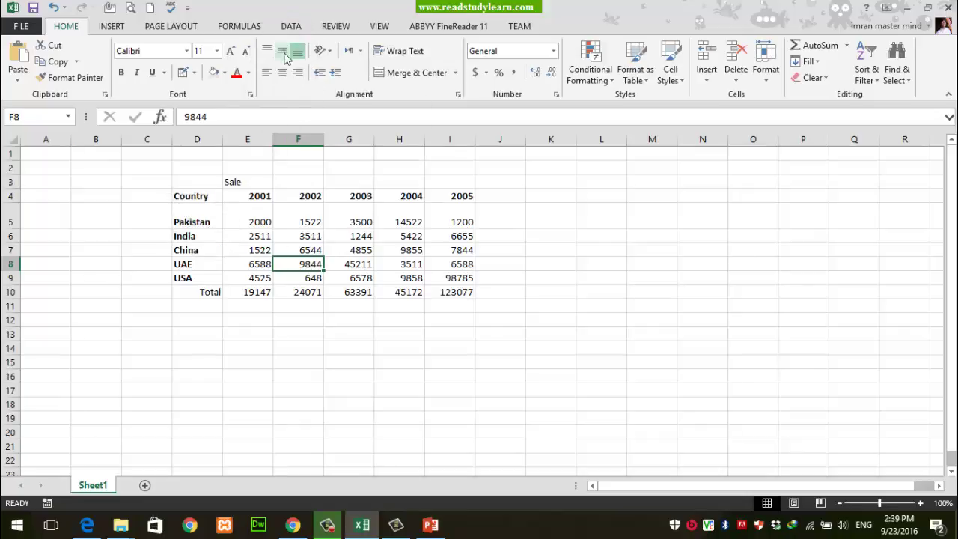
Try middle, then top, then bottom vertical alignment on Pakistan in D5, ending bottom-aligned
left_click(193, 221)
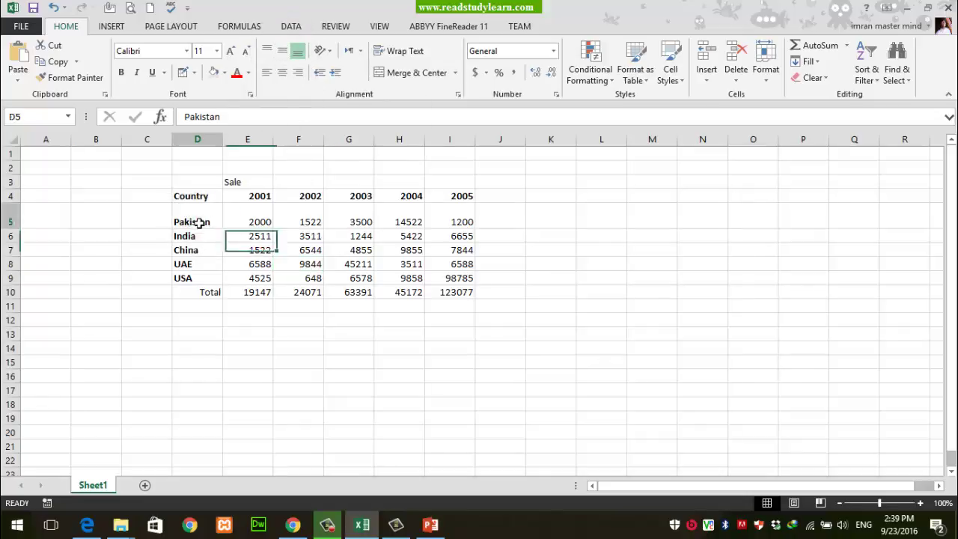
left_click(288, 53)
left_click(266, 51)
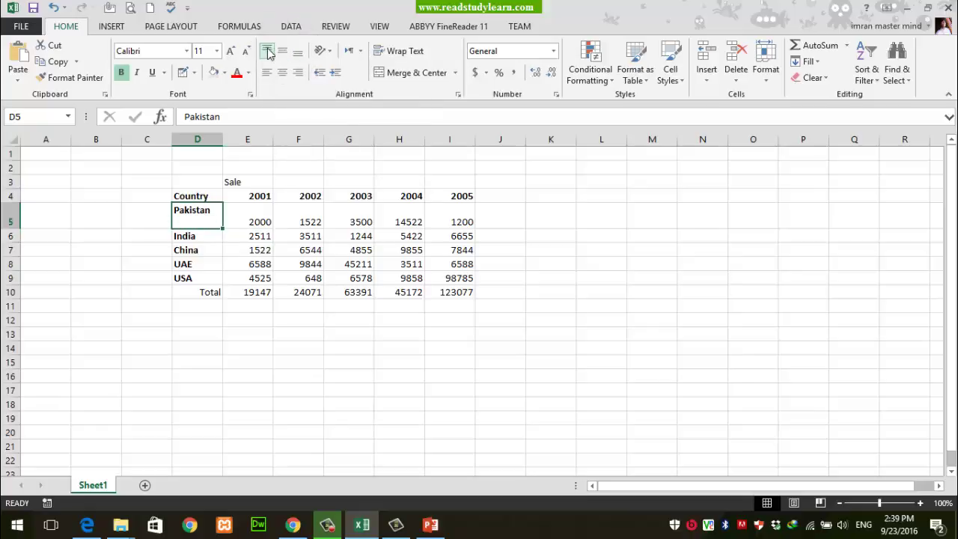
left_click(297, 53)
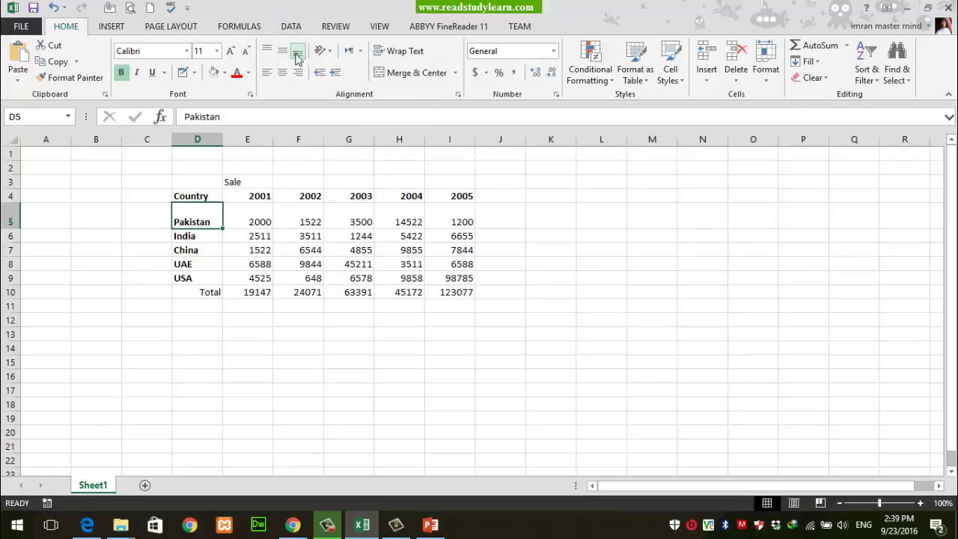
left_click(297, 55)
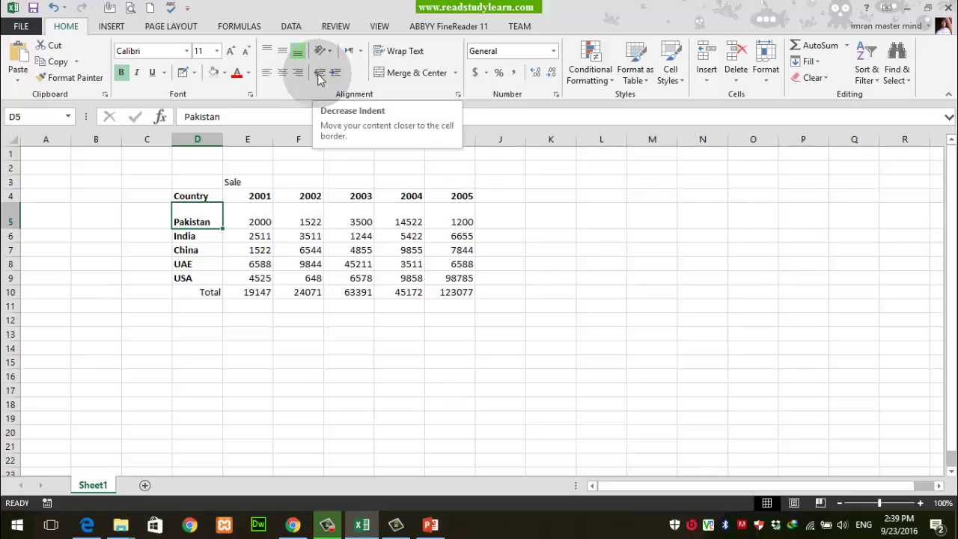
Indent Pakistan in D5, then remove the indent so it sits left-aligned
left_click(318, 75)
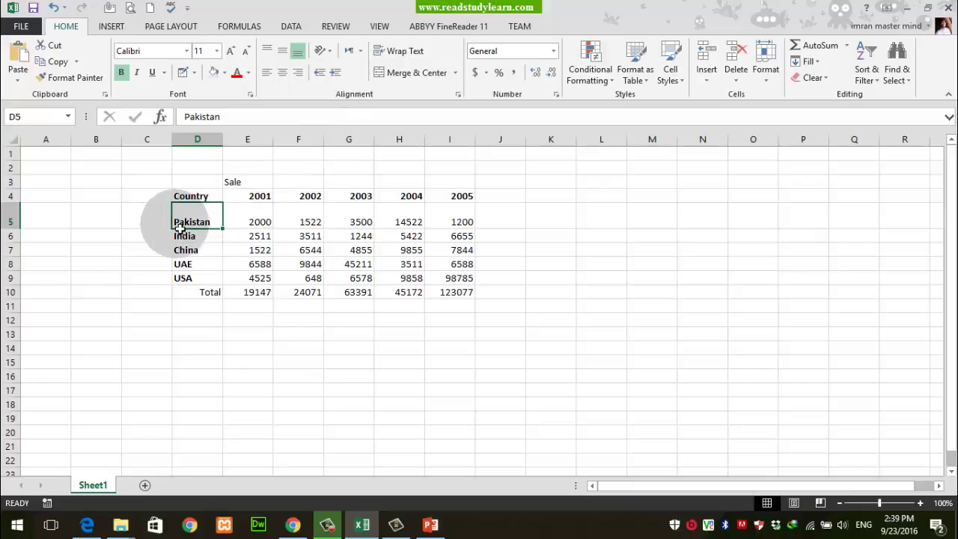
key("Right")
key("Right")
key("Right")
key("Right")
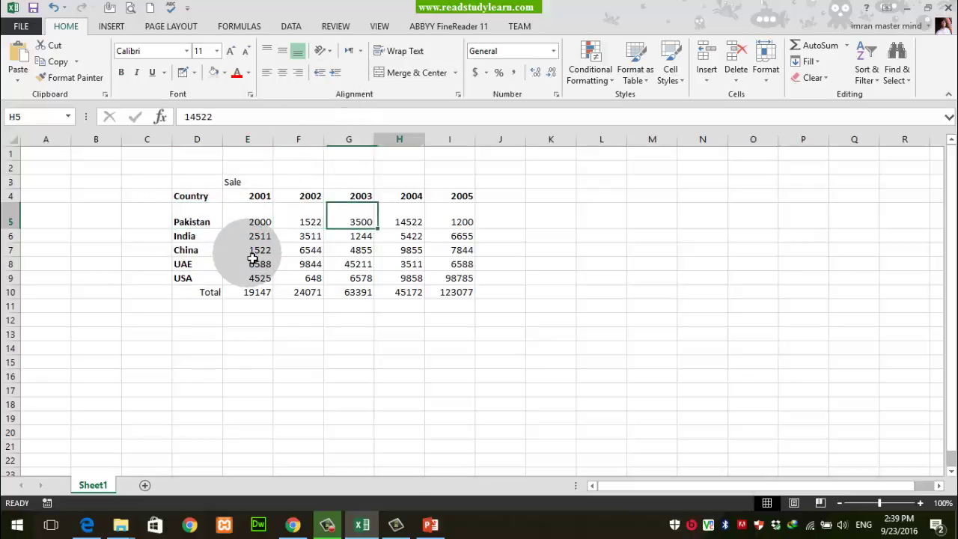
key("Right")
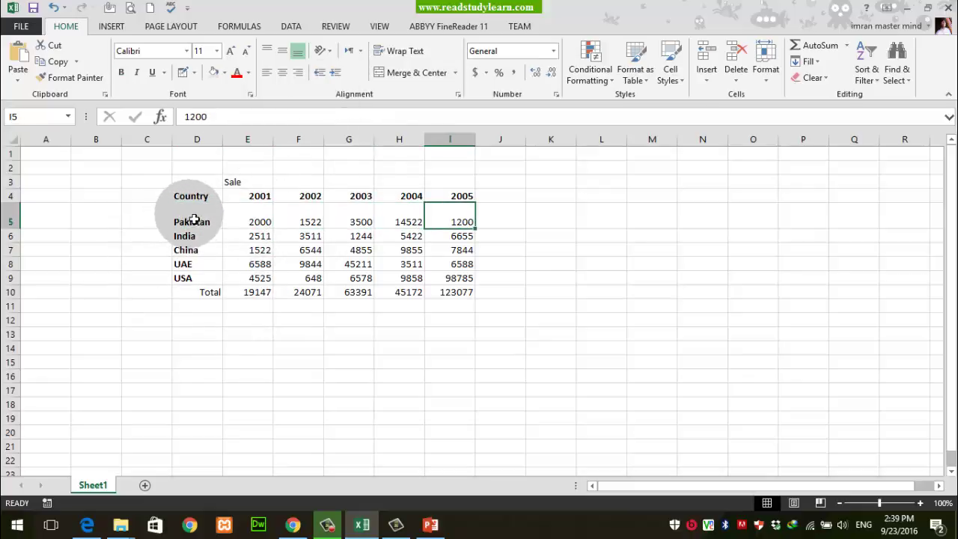
left_click(194, 219)
key("Right")
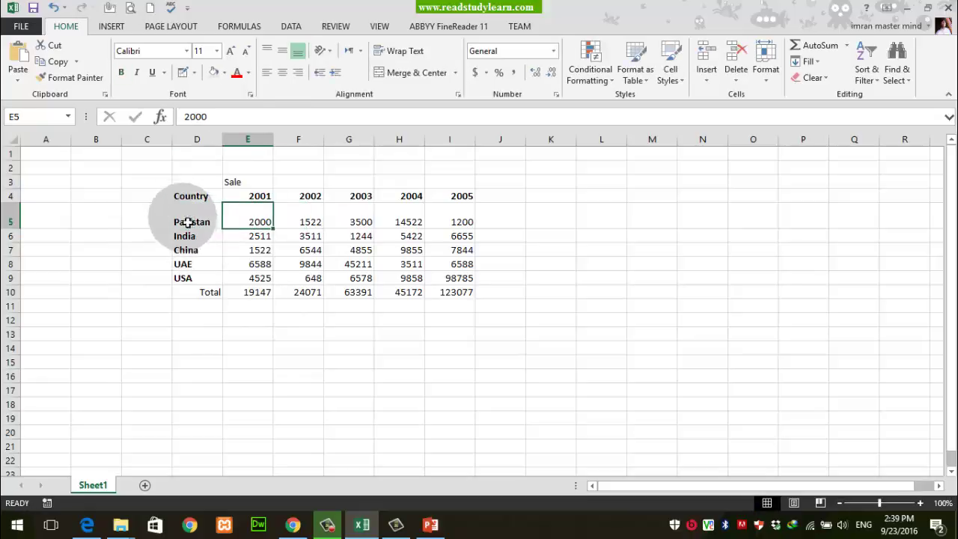
left_click(208, 214)
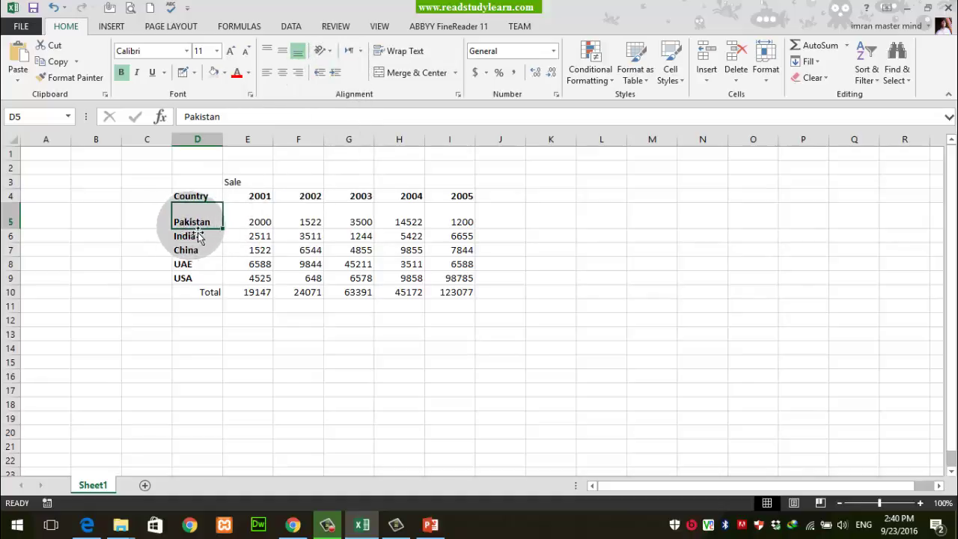
left_click(334, 72)
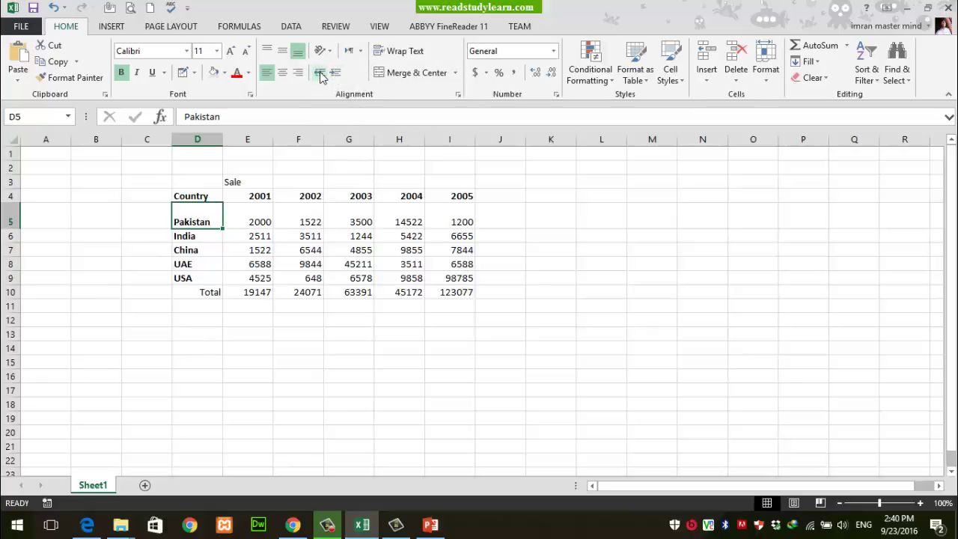
left_click(320, 73)
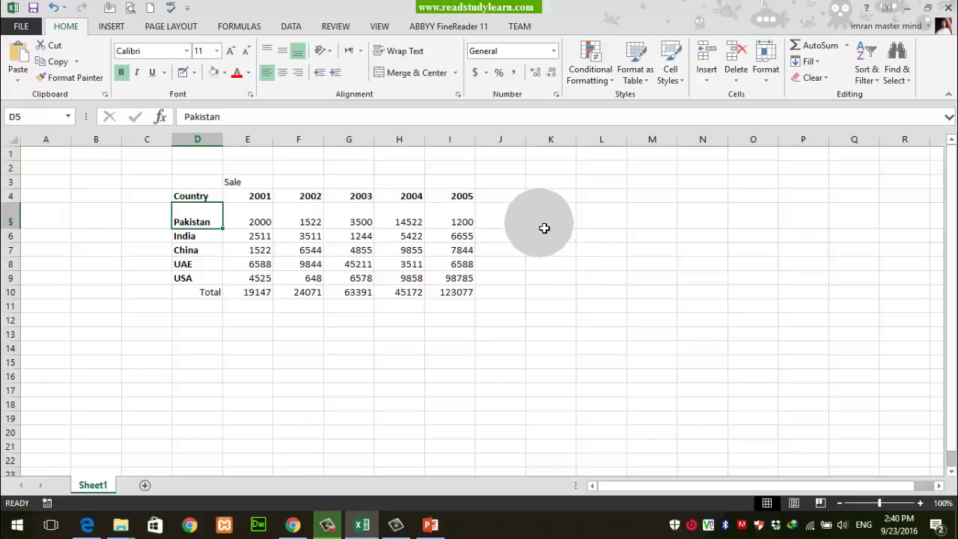
Select the Sale title range E3:I3 above the 2001–2005 year columns
left_click_drag(500, 216, 614, 214)
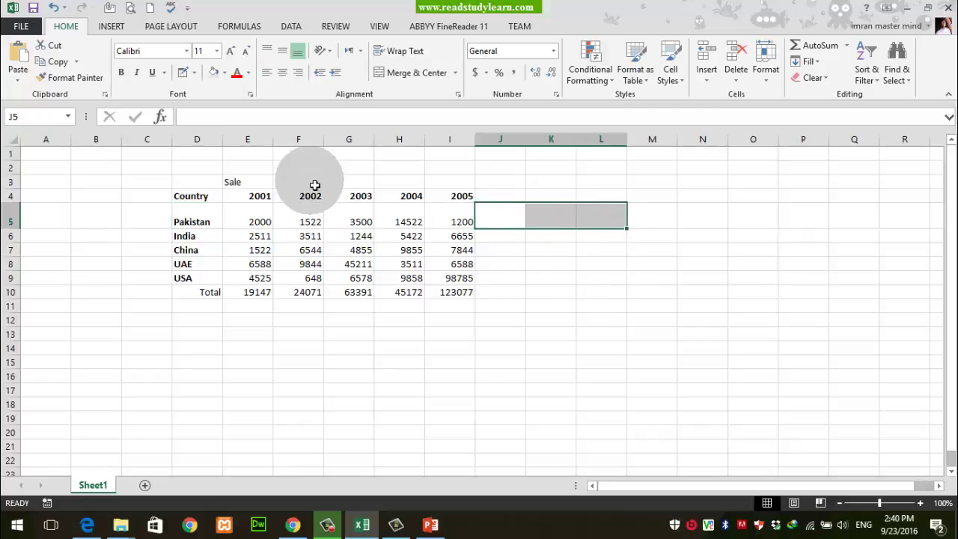
left_click_drag(500, 196, 588, 199)
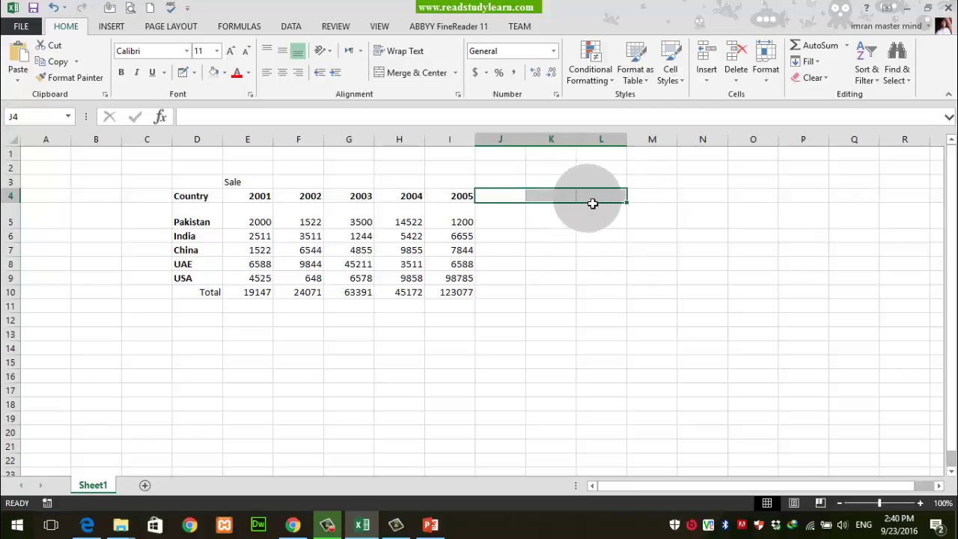
left_click(243, 183)
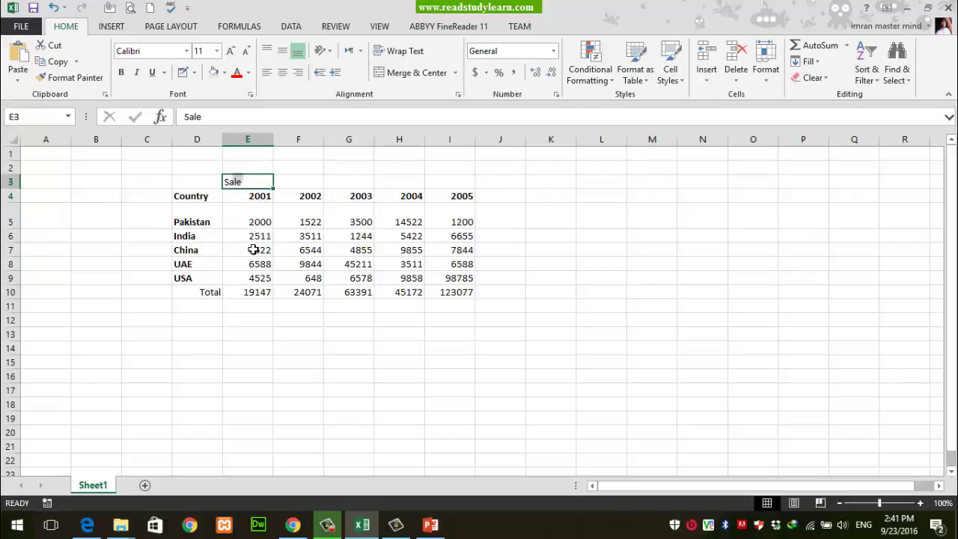
left_click_drag(441, 184, 262, 183)
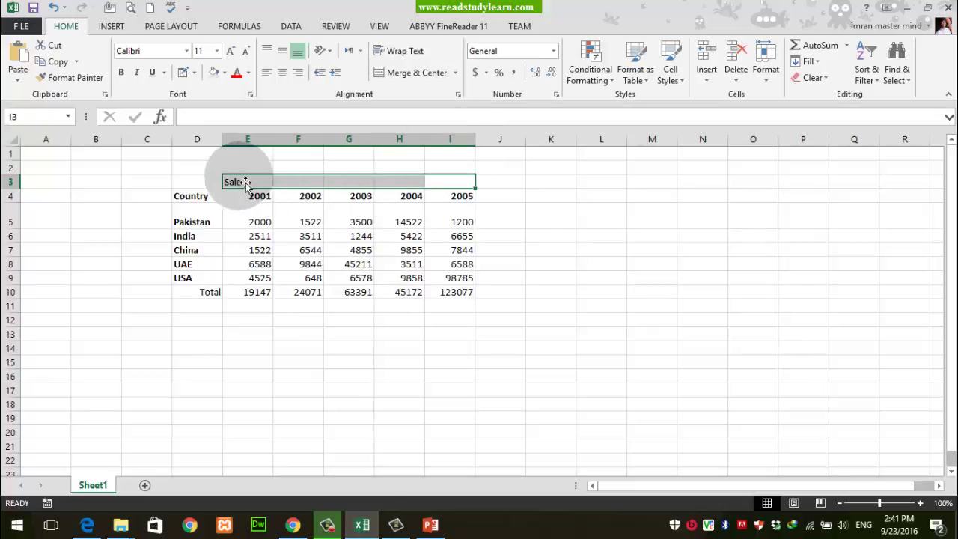
Merge and centre Sale across E3:I3, bold, in Adobe Fan Heiti Std B at size 22
left_click(388, 73)
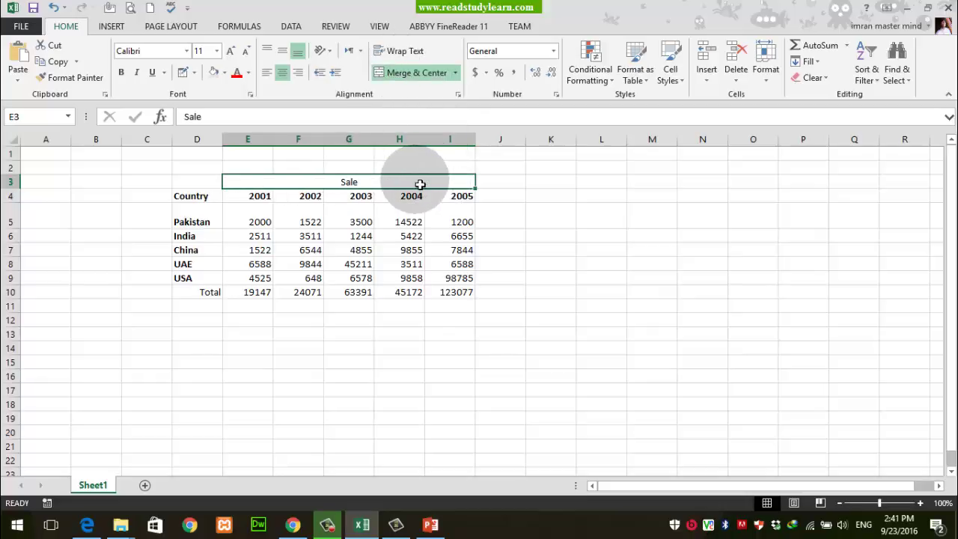
left_click(120, 72)
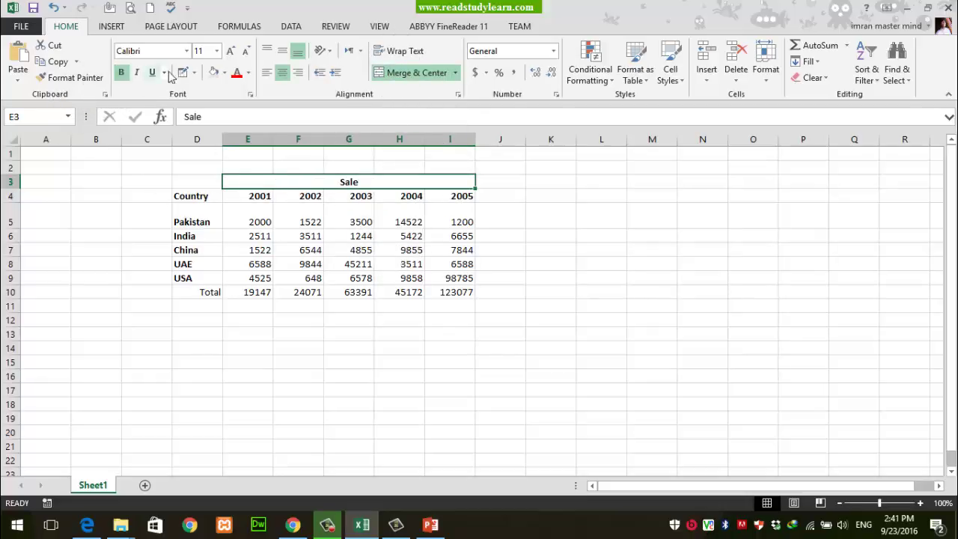
left_click(186, 51)
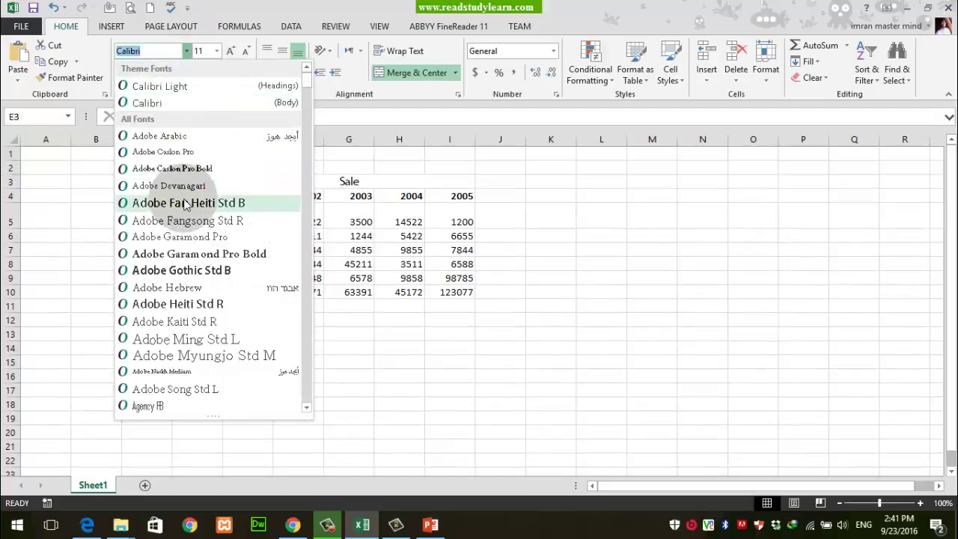
left_click(183, 202)
left_click(216, 51)
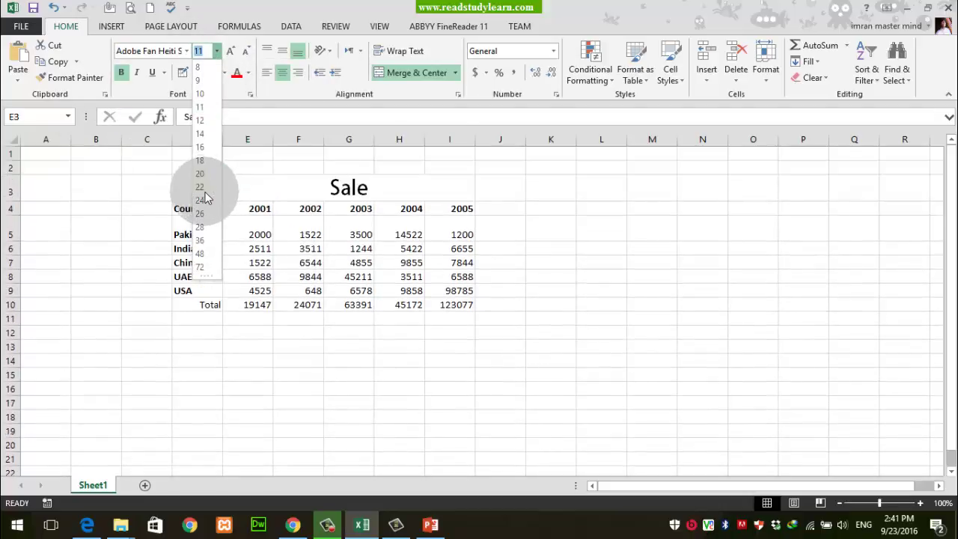
left_click(204, 191)
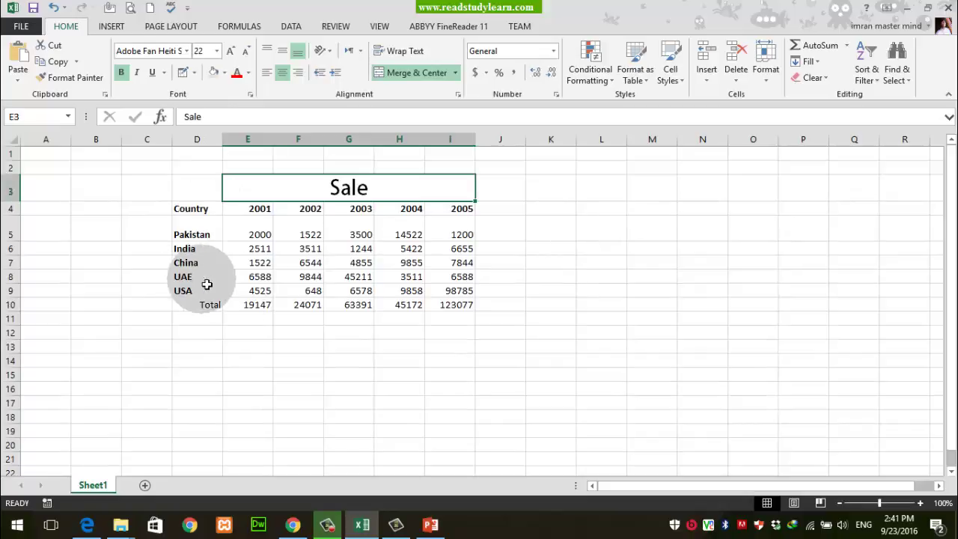
Shrink Pakistan's row 5 back to standard height and reselect the Sale title
left_click(204, 237)
left_click_drag(22, 248, 22, 237)
left_click(396, 253)
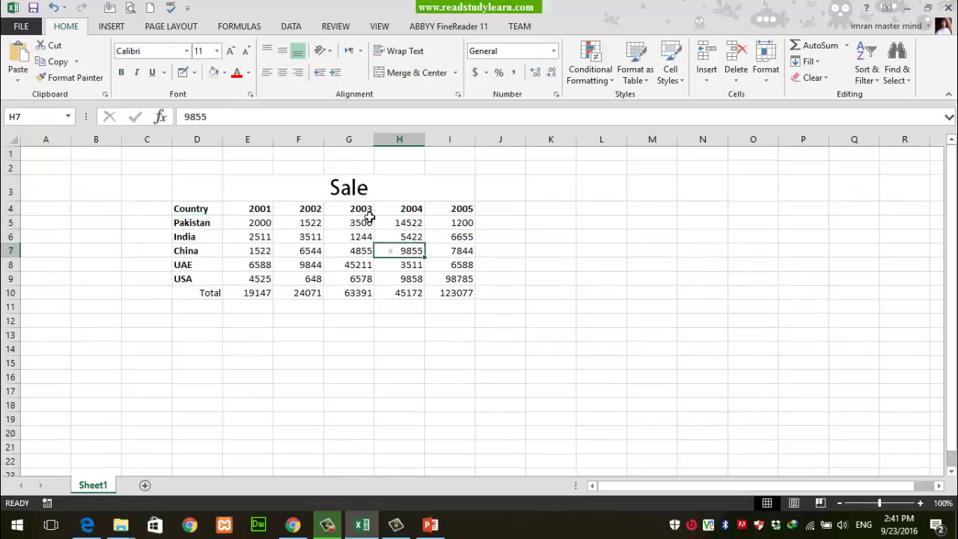
left_click(352, 193)
left_click(335, 196)
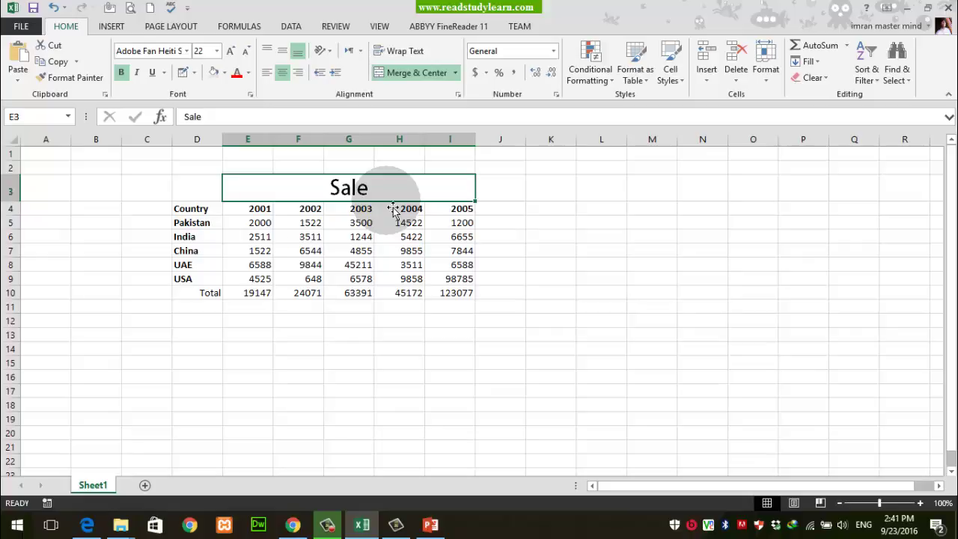
Select the 2001–2005 year headers in row 4 and bring up the text orientation choices
left_click_drag(257, 211, 465, 214)
left_click(284, 215)
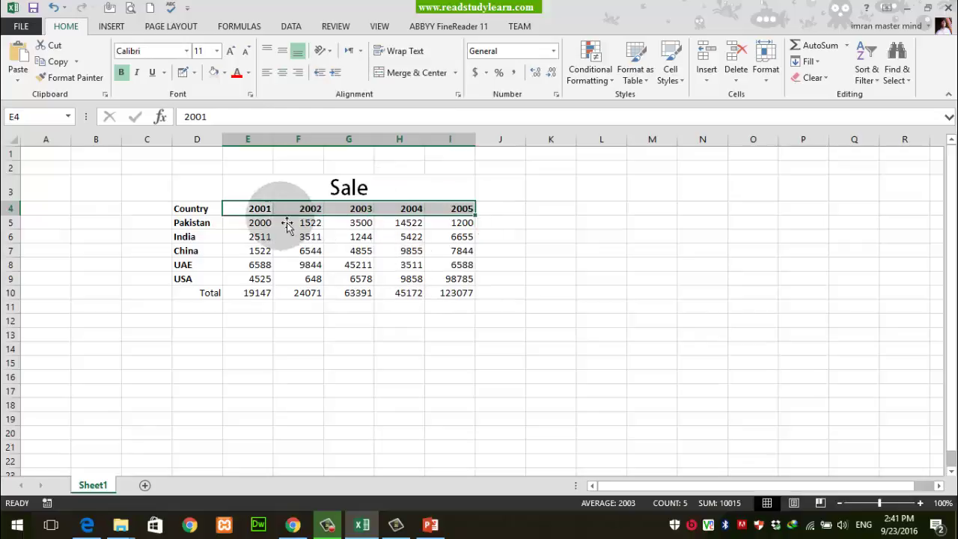
left_click(349, 210)
left_click(449, 209)
left_click(298, 210)
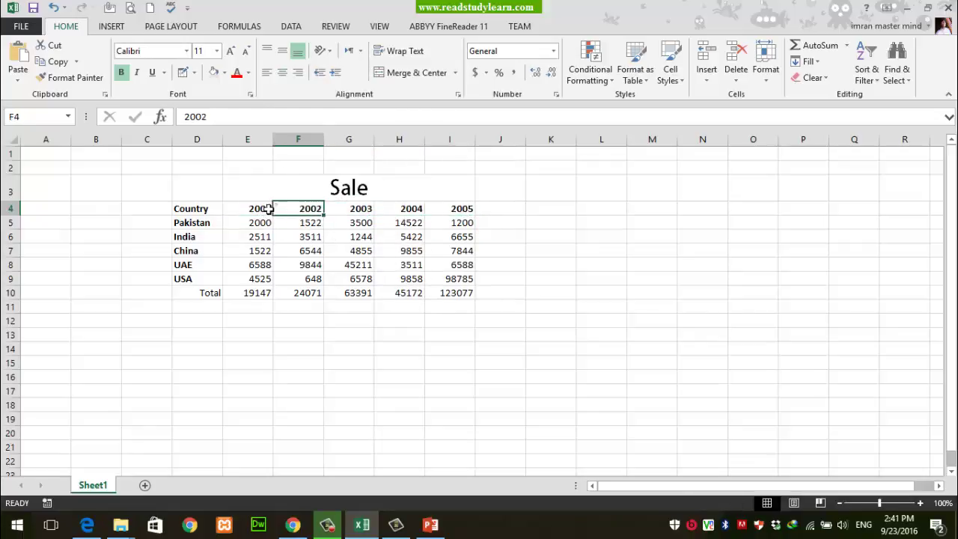
left_click(247, 209)
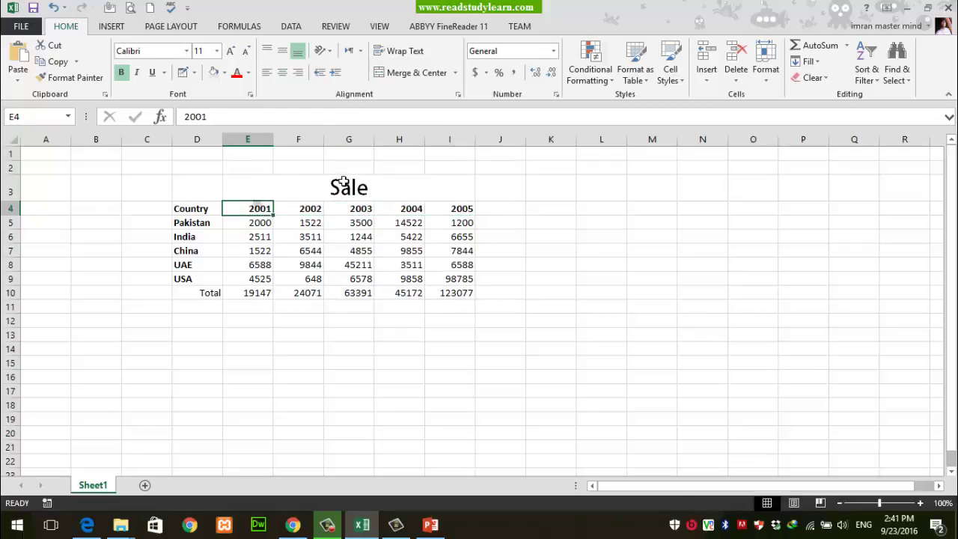
left_click(329, 52)
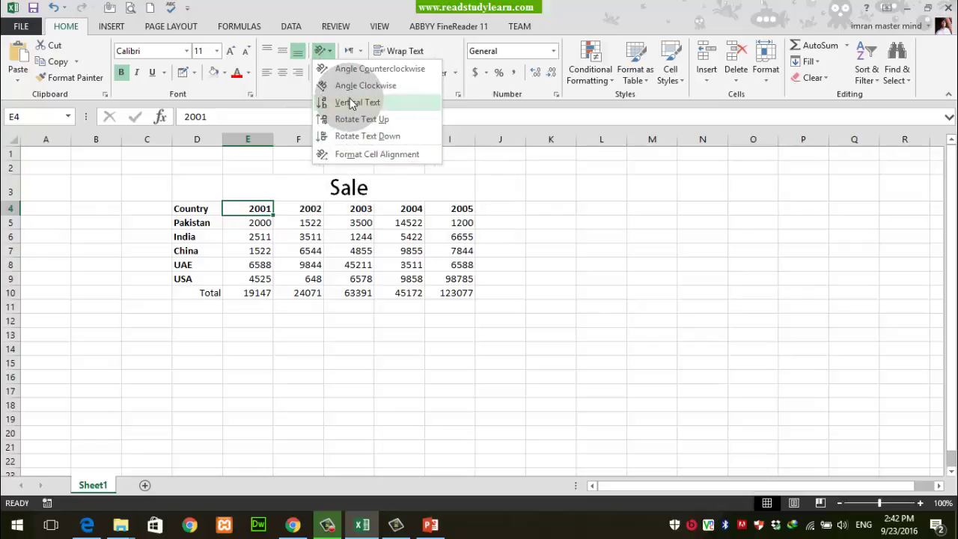
Angle the year headers E4:I4 counterclockwise
left_click(247, 208)
mouse_move(246, 208)
left_mouse_down()
mouse_move(427, 206)
mouse_move(452, 215)
left_mouse_up()
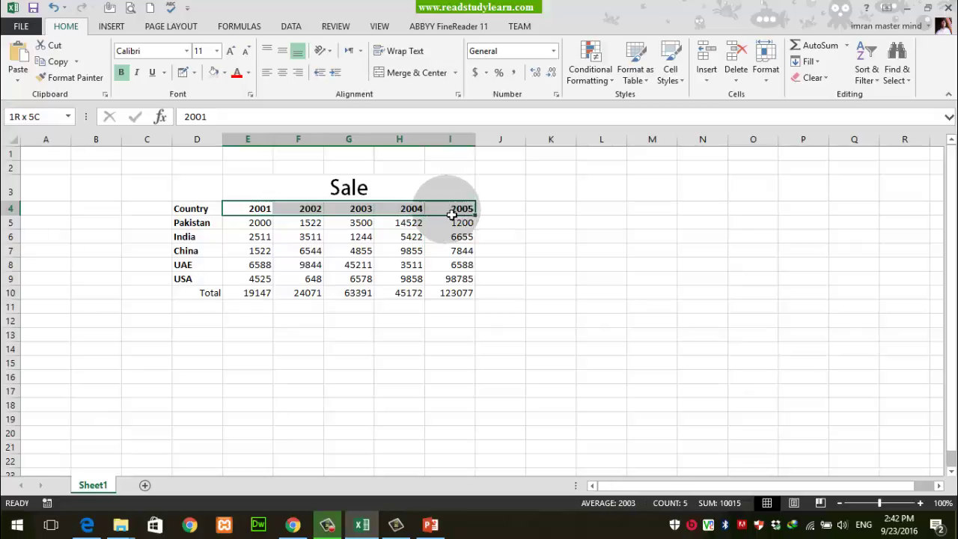
left_click(322, 50)
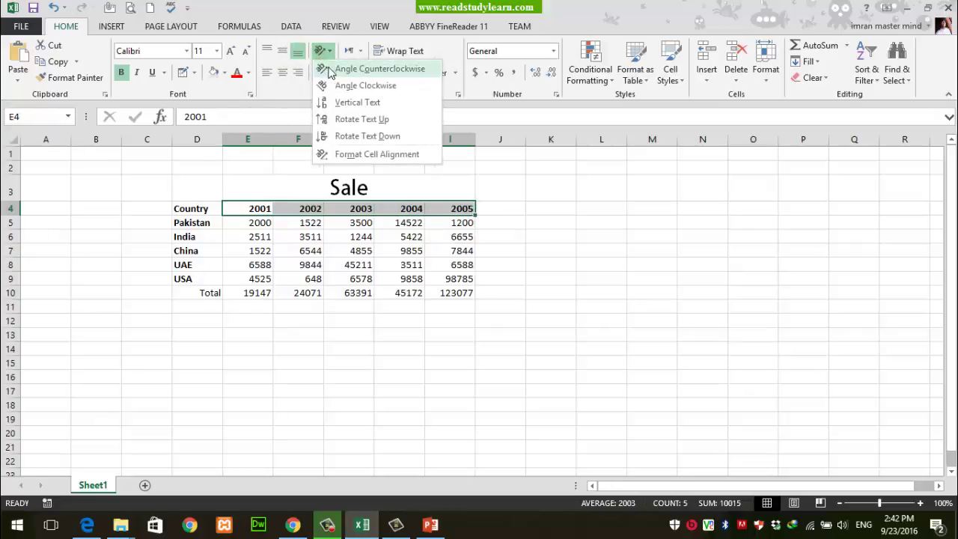
left_click(332, 68)
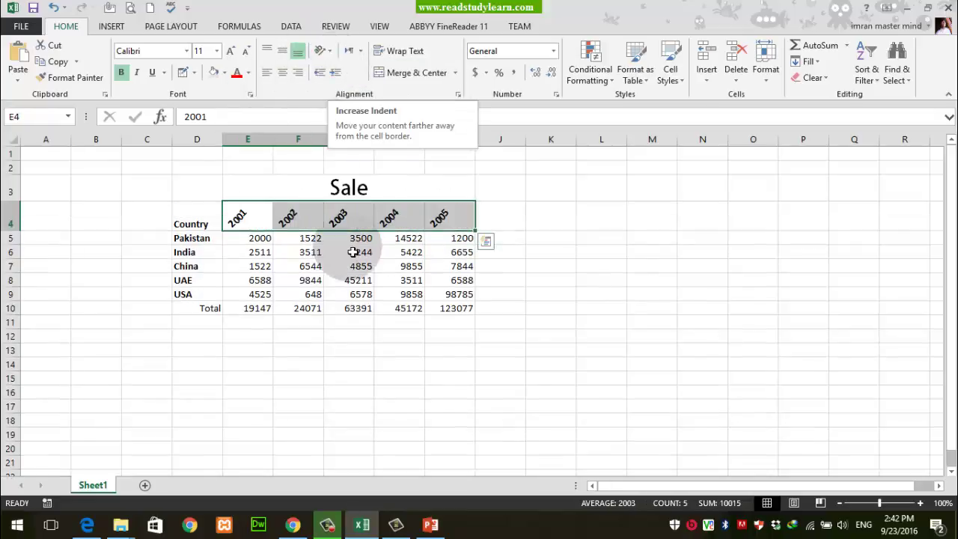
left_click(199, 252)
left_click(253, 219)
left_click_drag(253, 219, 452, 215)
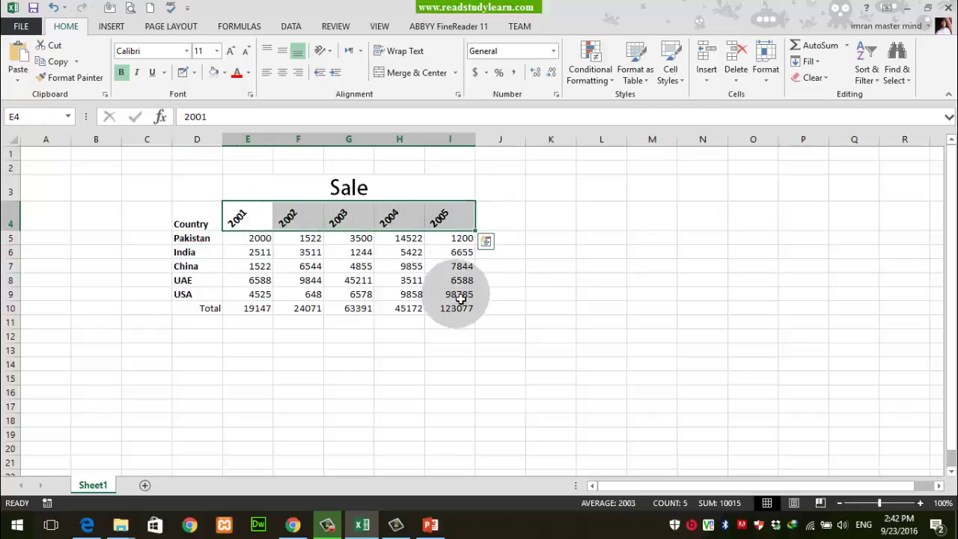
left_click(324, 51)
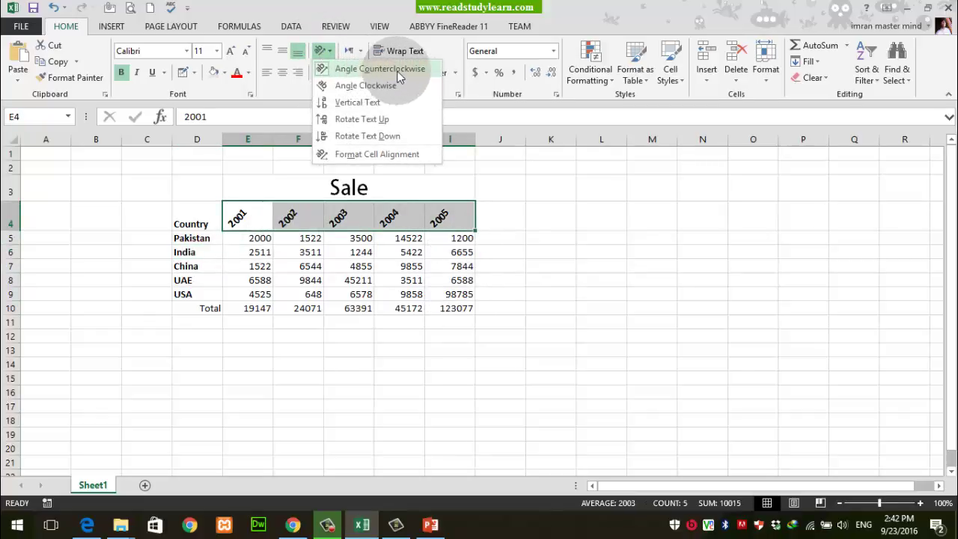
left_click(420, 69)
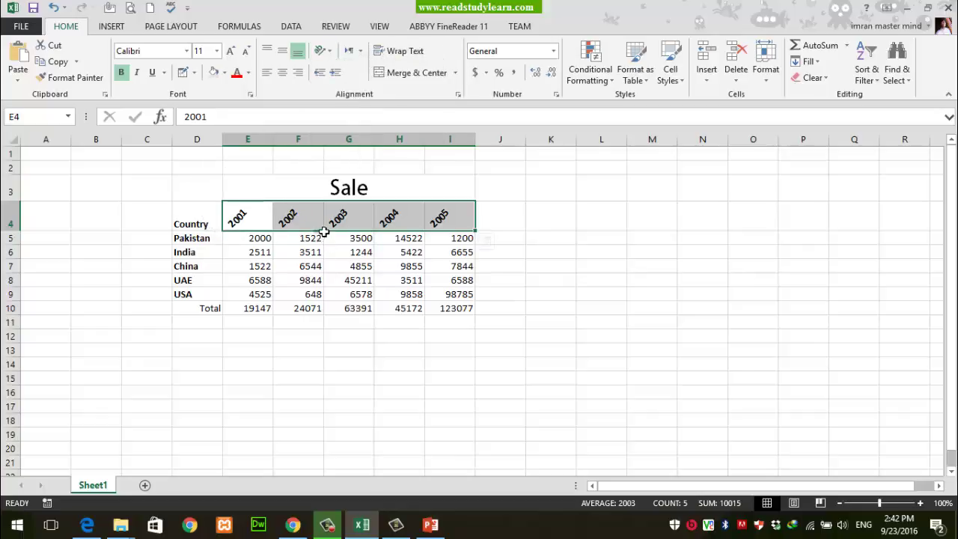
Centre the year headers horizontally and vertically, and centre Country in D4
left_click(248, 217)
left_click(297, 265)
left_click_drag(247, 217, 438, 219)
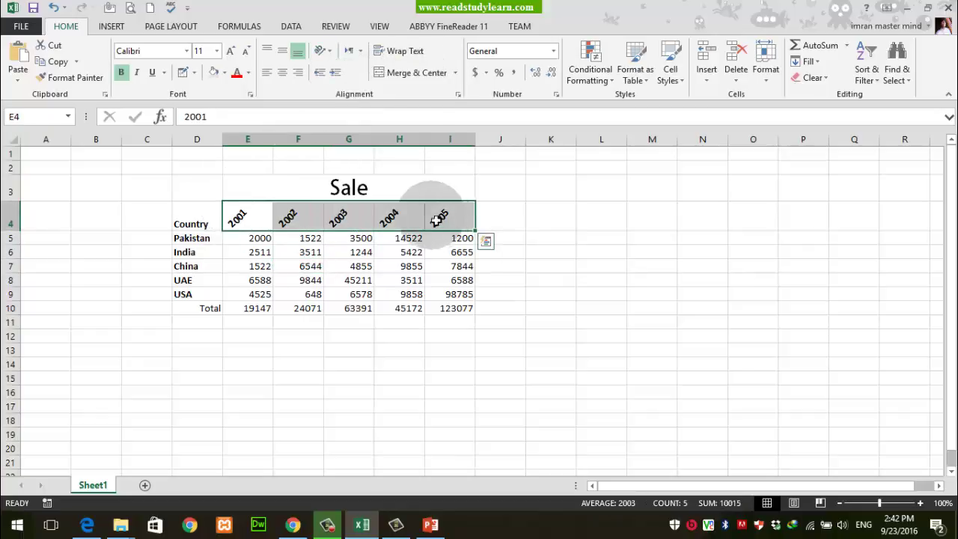
left_click(282, 71)
left_click(406, 307)
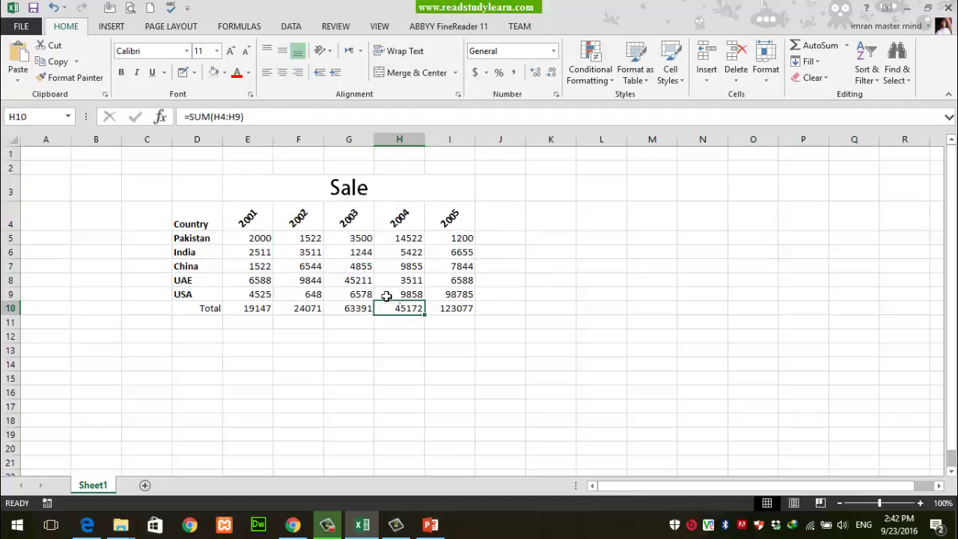
left_click_drag(247, 217, 449, 217)
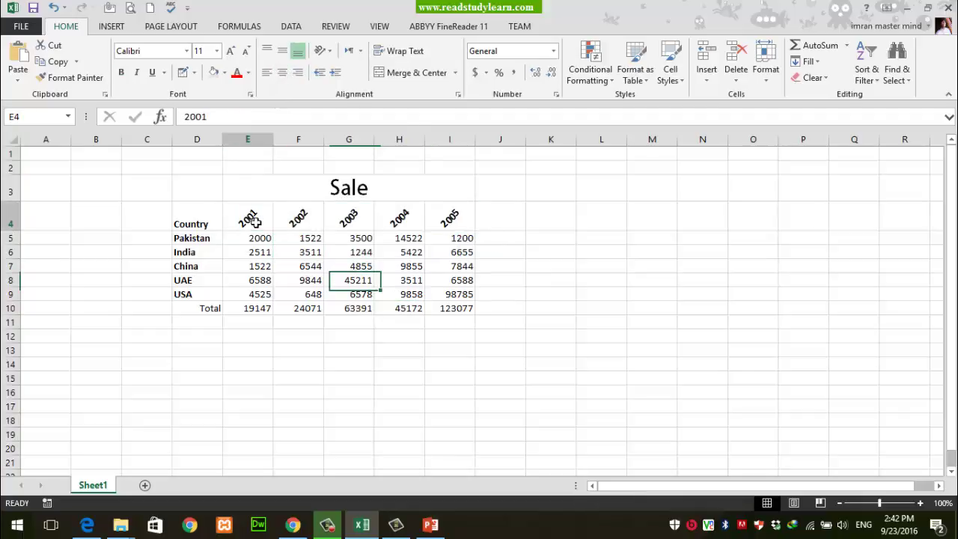
left_click(283, 52)
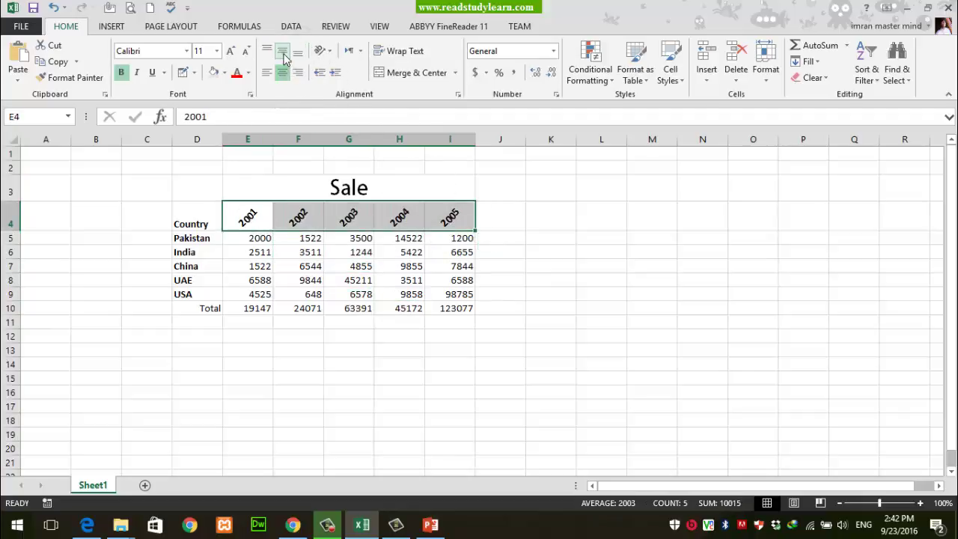
left_click(196, 225)
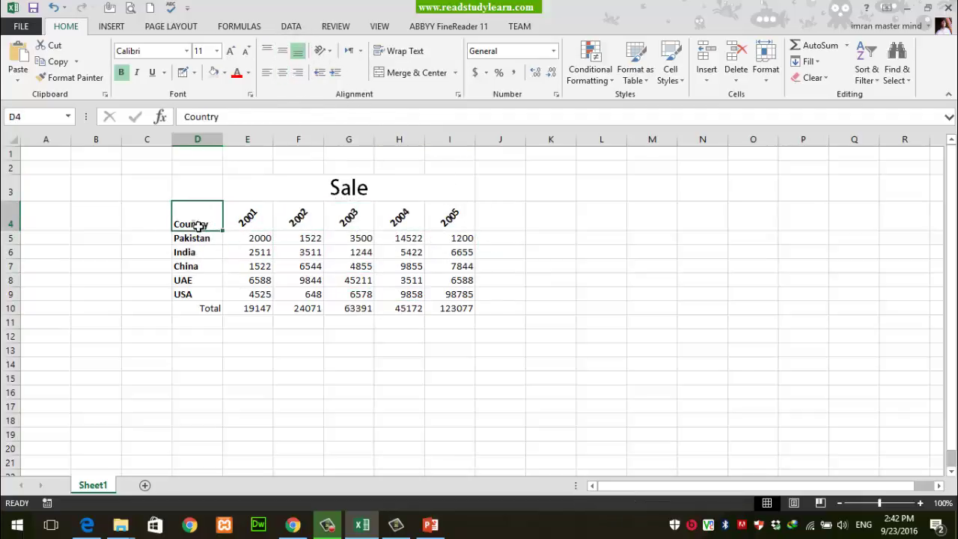
left_click(282, 72)
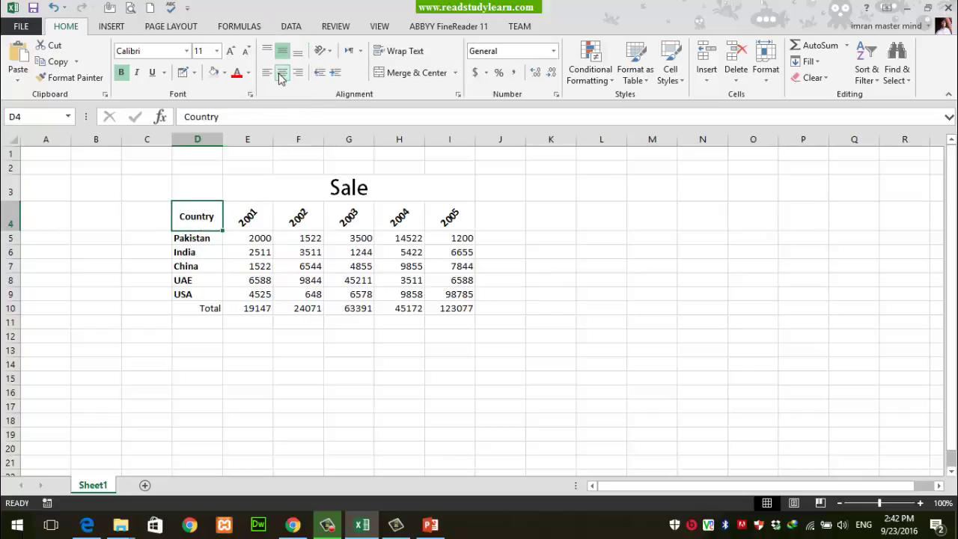
left_click(312, 296)
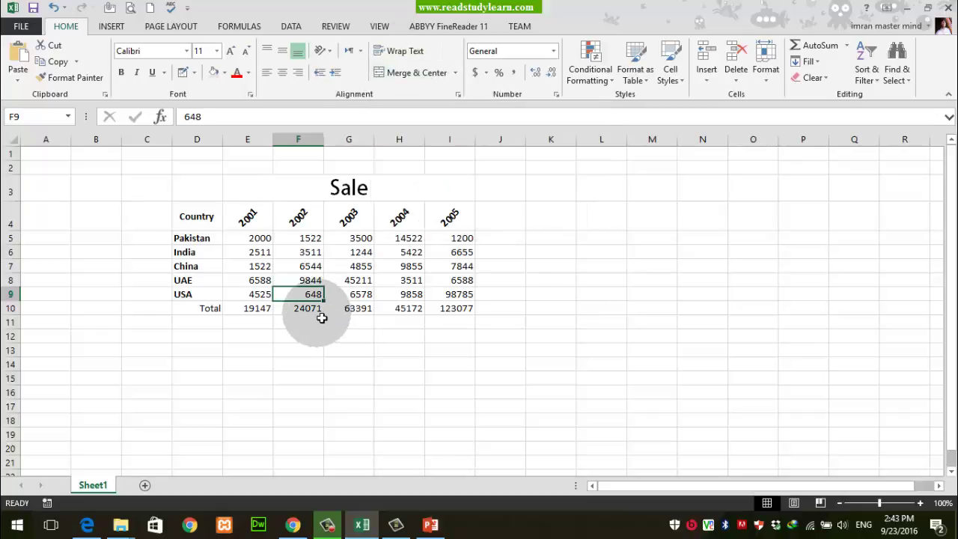
left_click(194, 313)
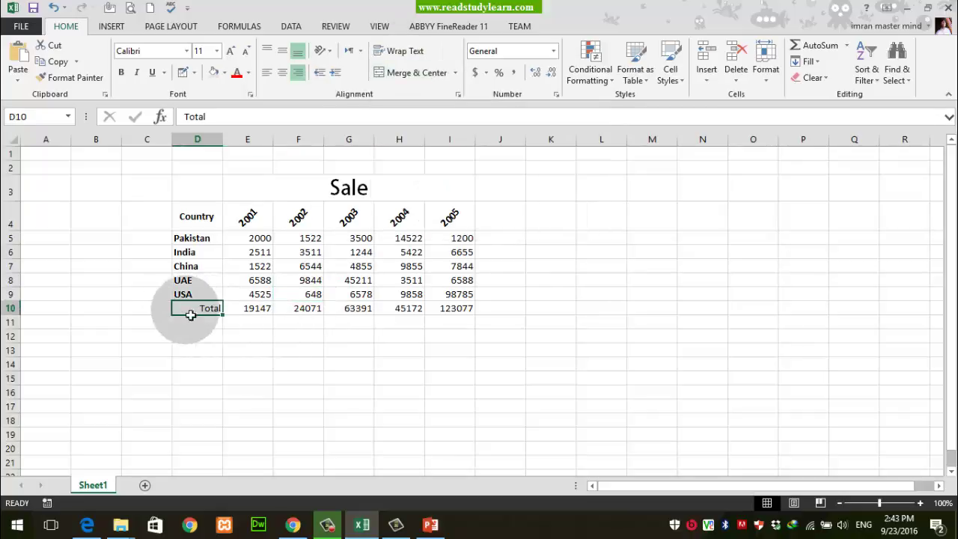
left_click(196, 145)
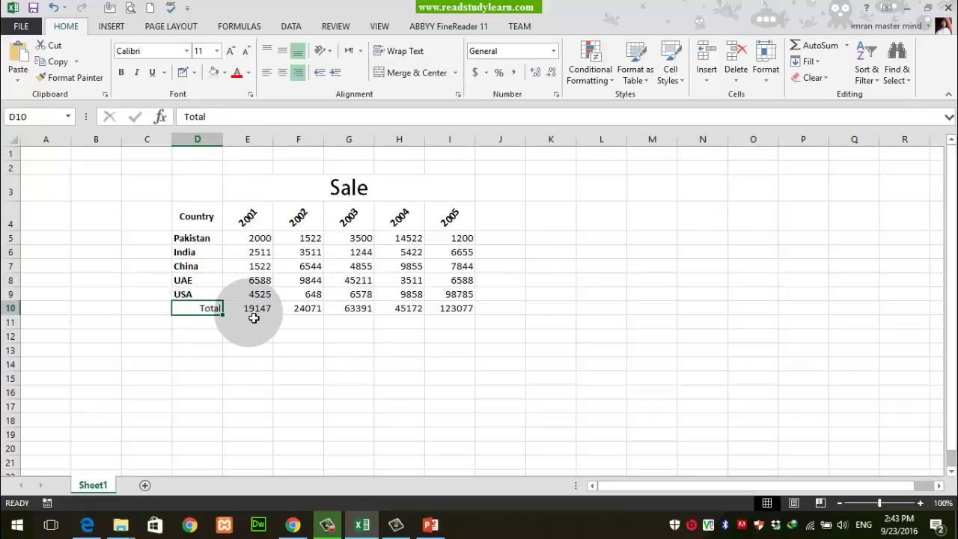
Label D10 'Total count with Tax' and bring up the Print page
type("Tax")
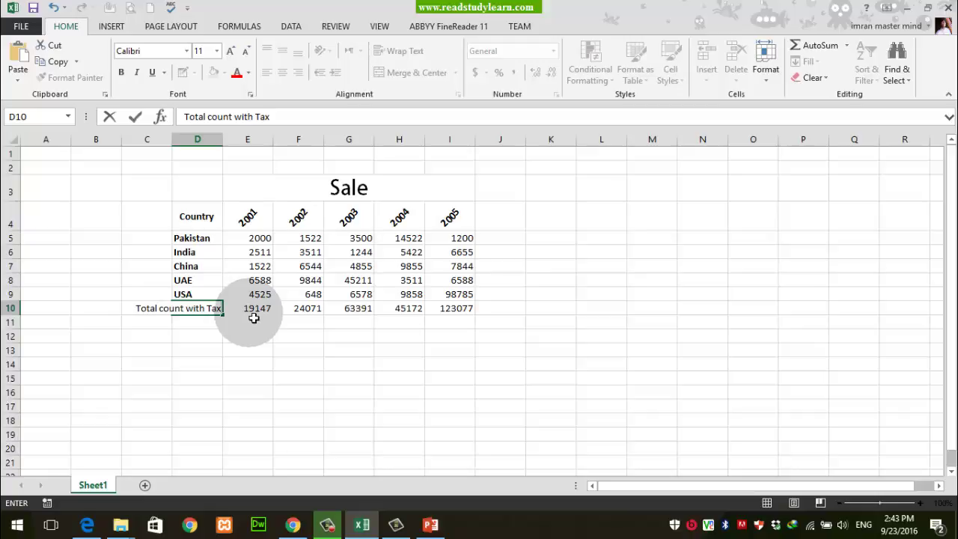
key("Return")
left_click(260, 336)
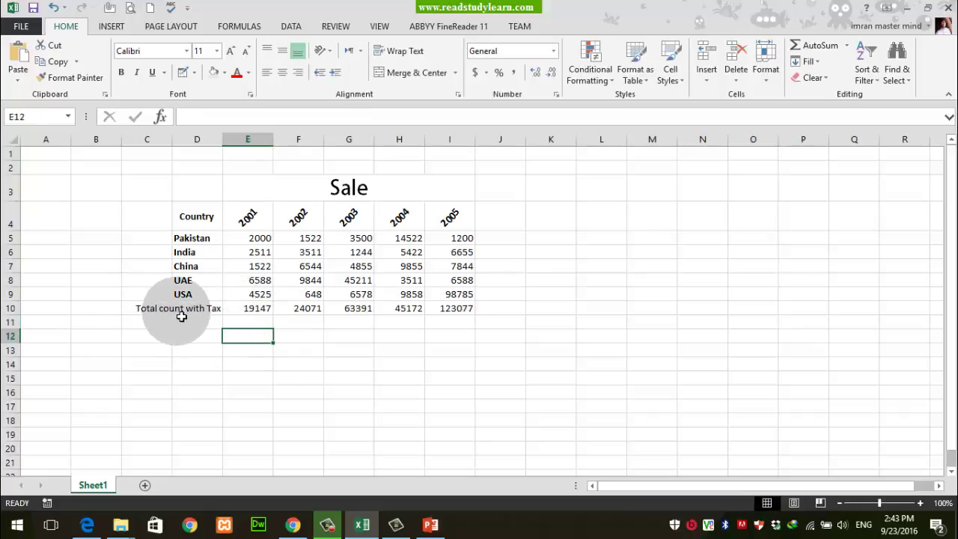
left_click(130, 7)
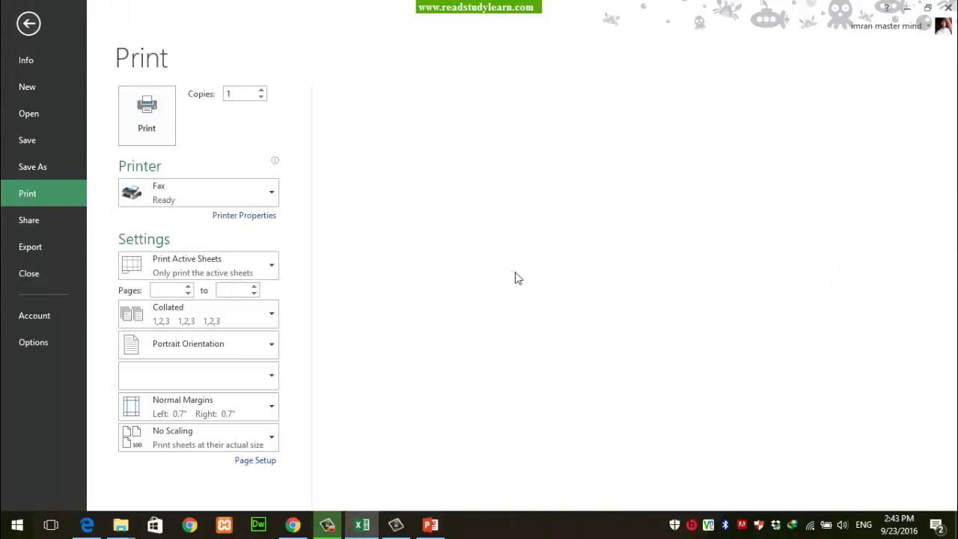
Choose Send To OneNote 2016 as the printer, zoom the preview, and return to the worksheet
left_click(241, 193)
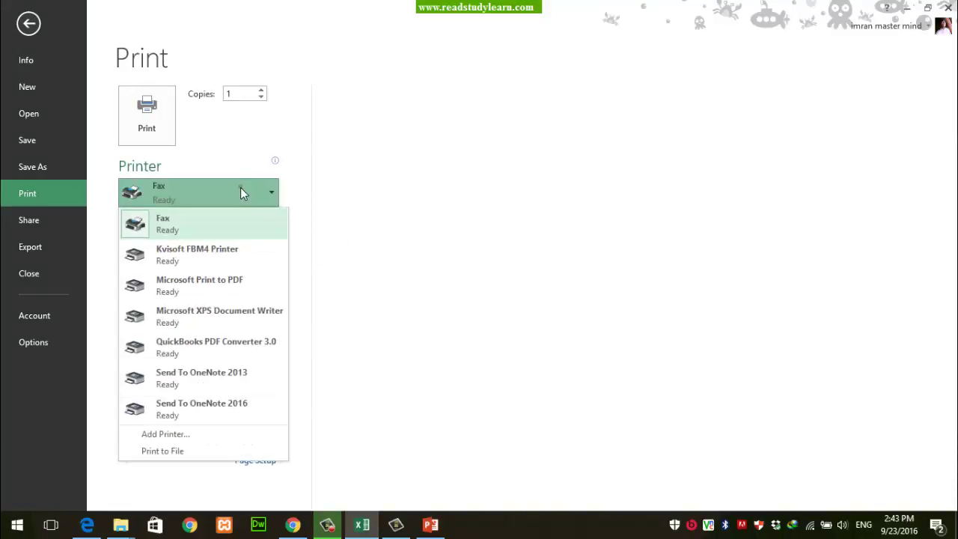
left_click(217, 408)
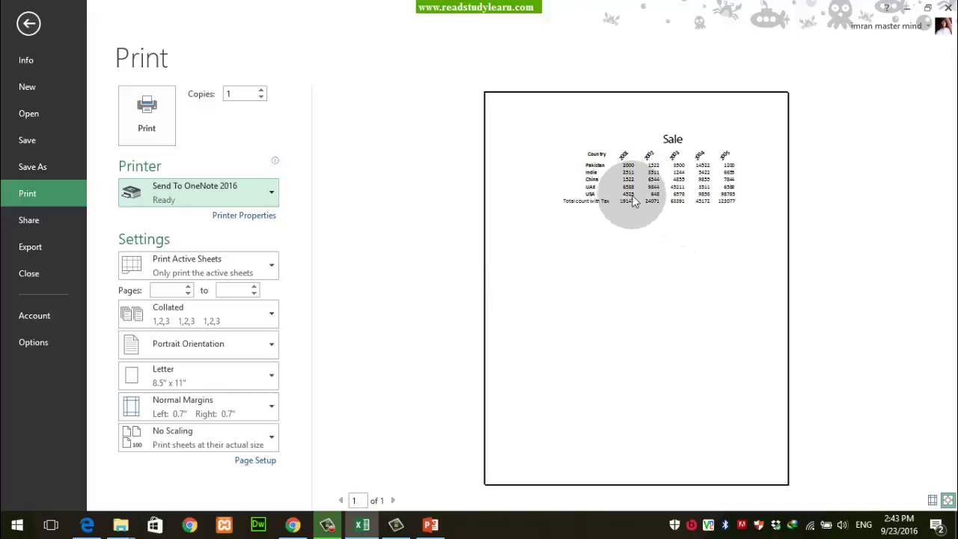
left_click(638, 185)
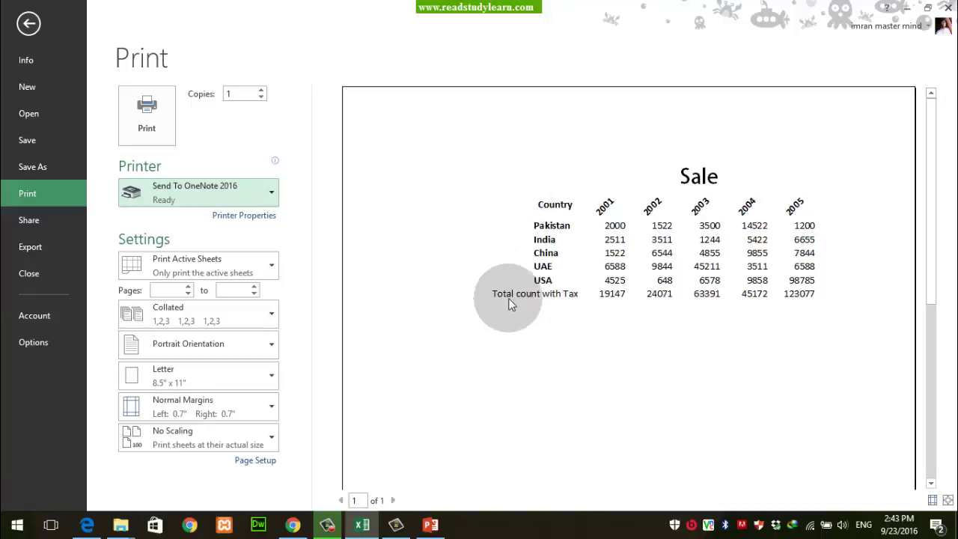
key("Escape")
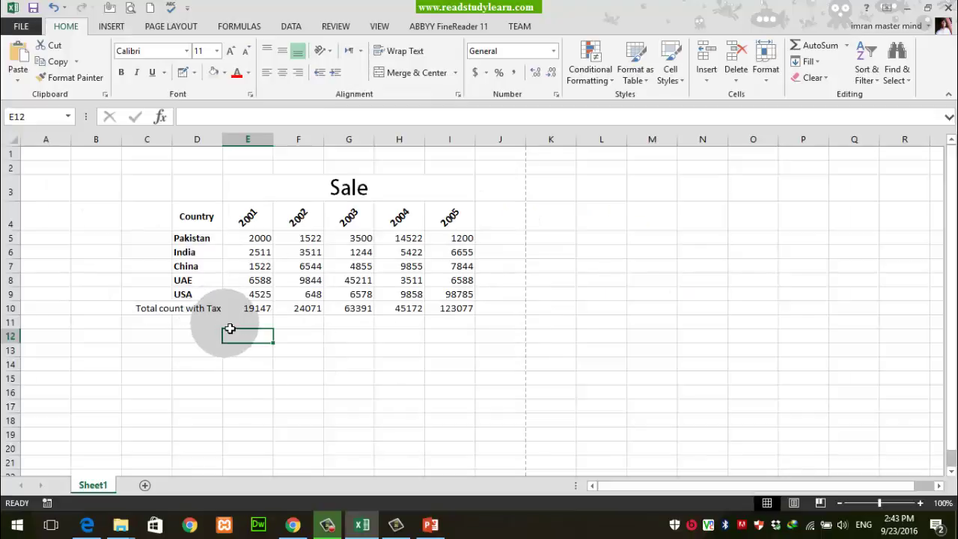
Wrap the 'Total count with Tax' label in D10 onto multiple lines
left_click(214, 313)
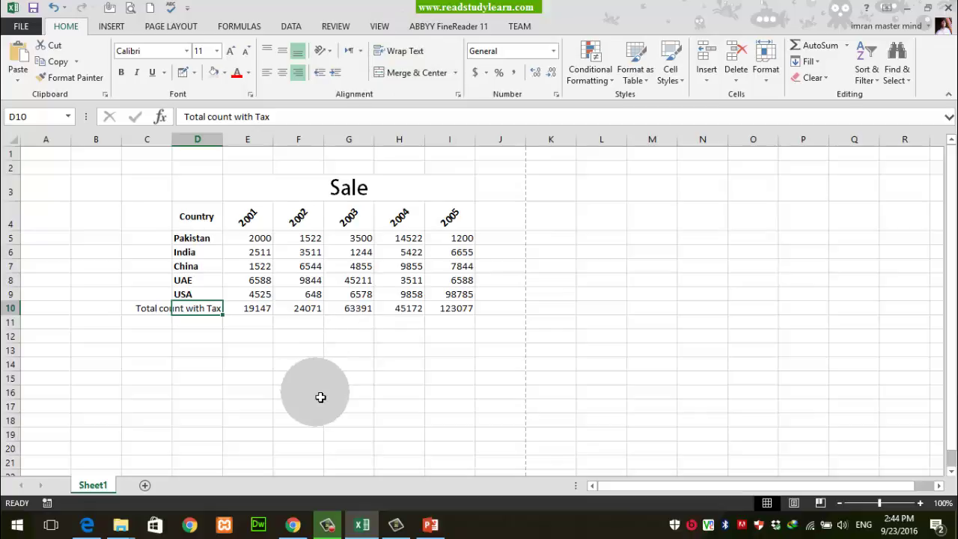
left_click(404, 51)
left_click(365, 383)
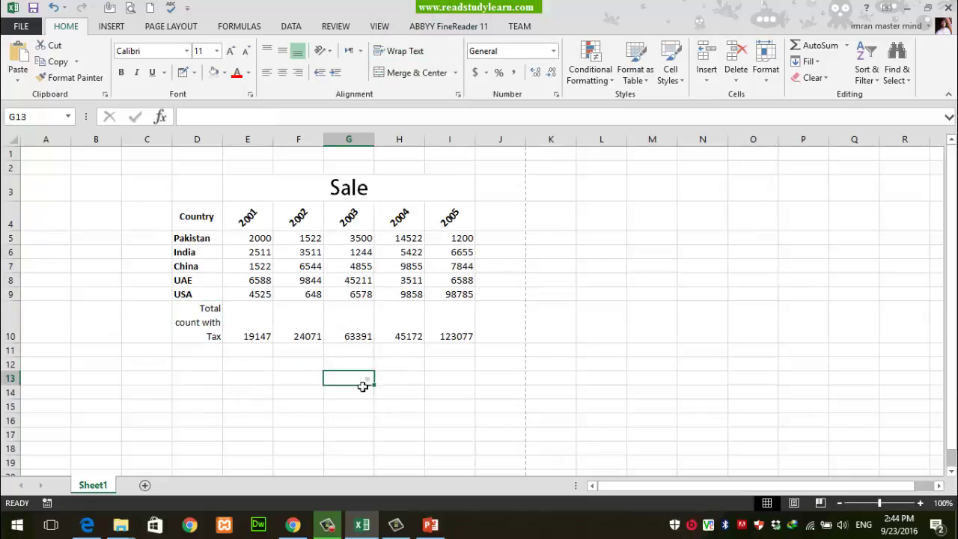
left_click(203, 318)
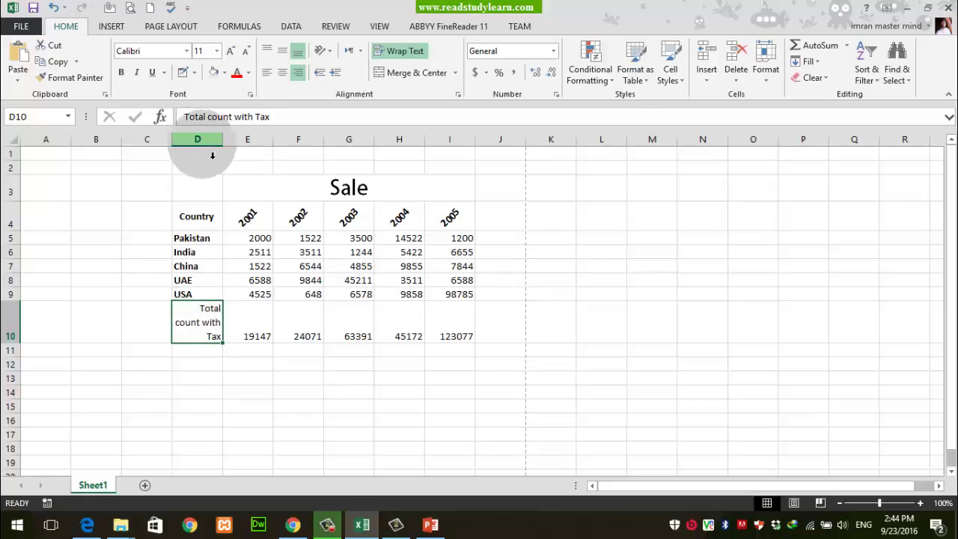
left_click_drag(210, 291, 204, 333)
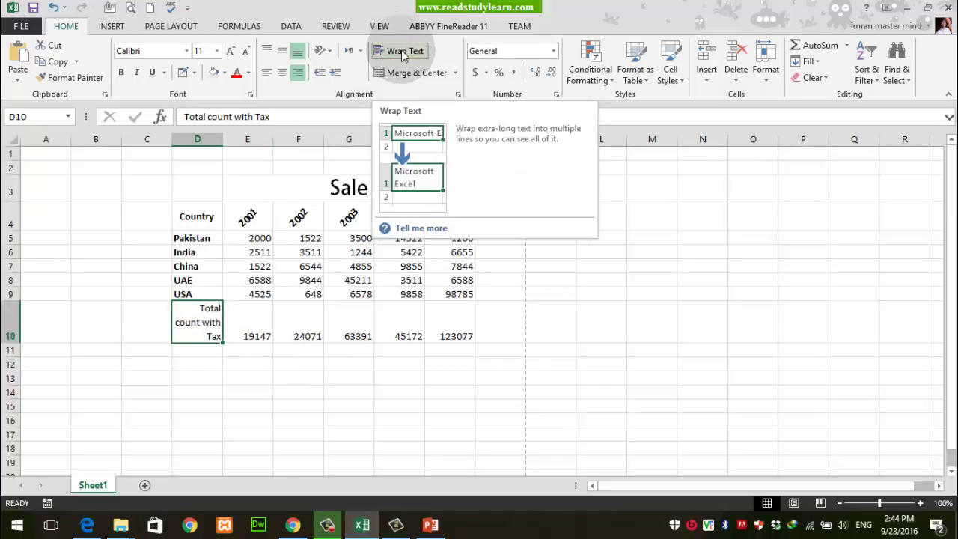
left_click(256, 307)
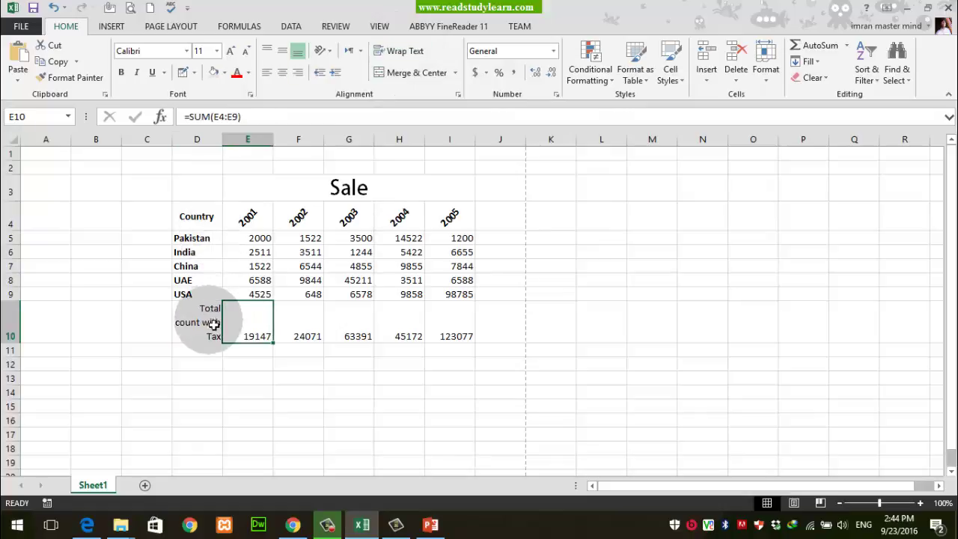
Widen column D so the label fits two lines, and middle-align row 10
left_click_drag(227, 140, 239, 143)
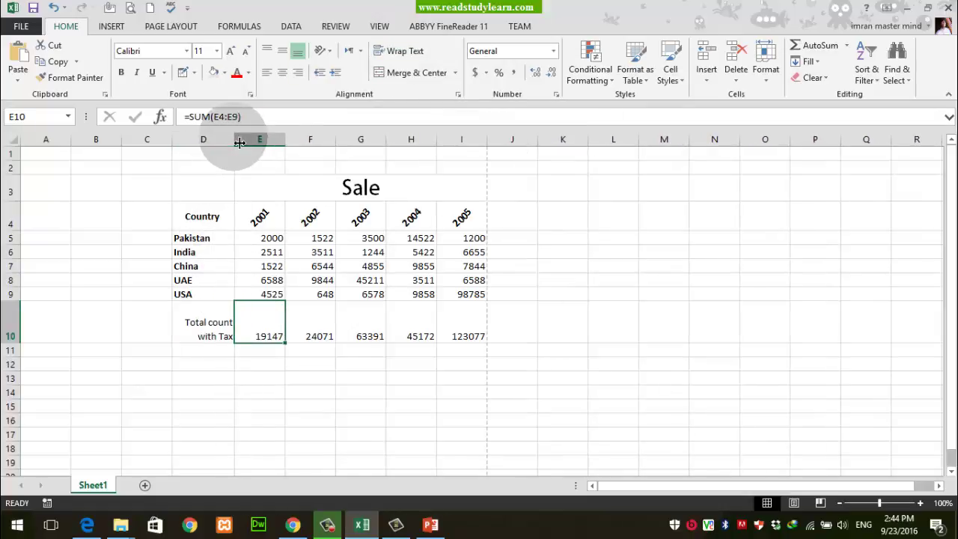
left_click(11, 326)
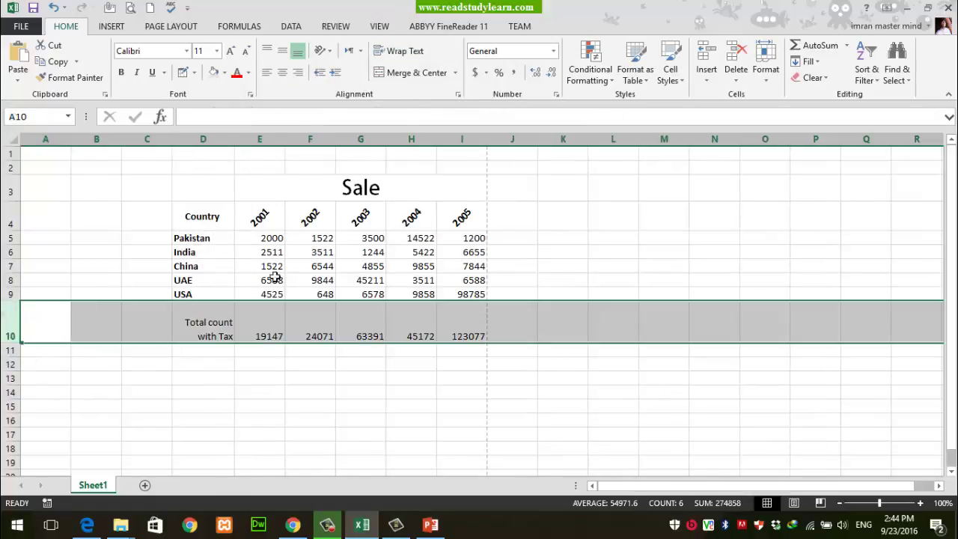
left_click(284, 58)
left_click(339, 374)
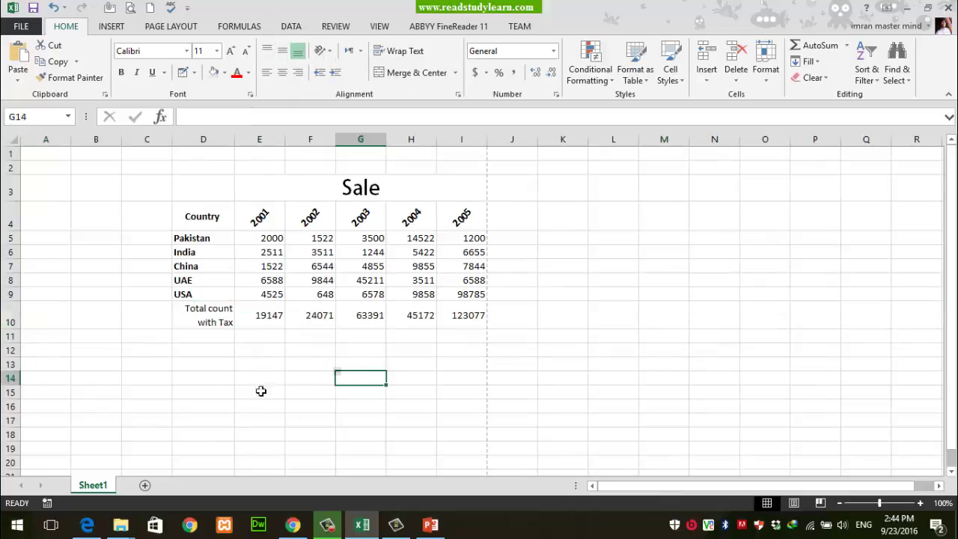
left_click(224, 321)
left_click_drag(257, 320, 476, 319)
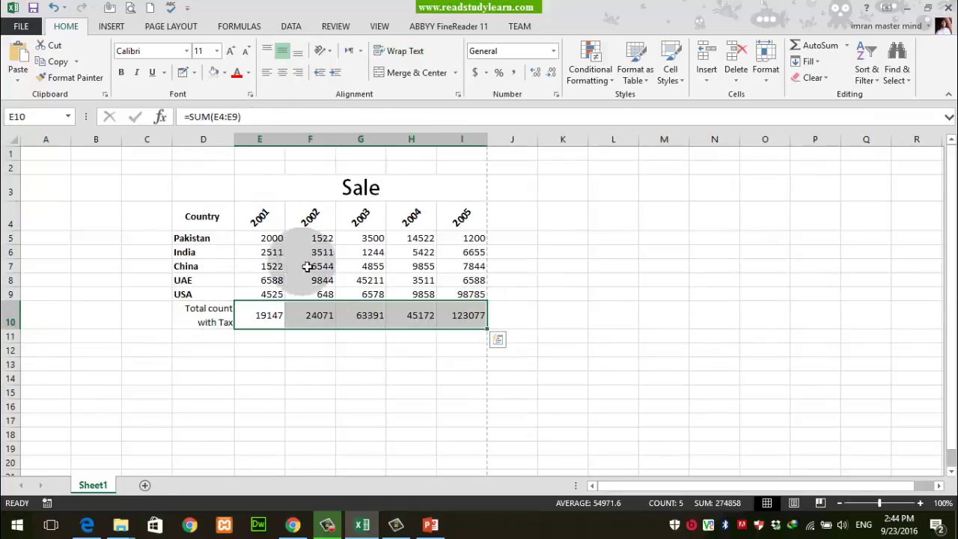
left_click(215, 326)
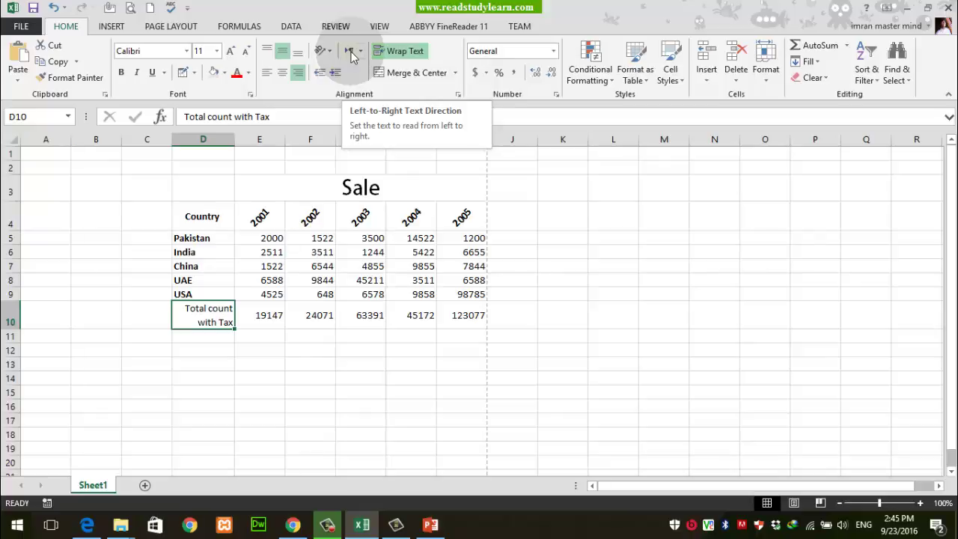
left_click(224, 217)
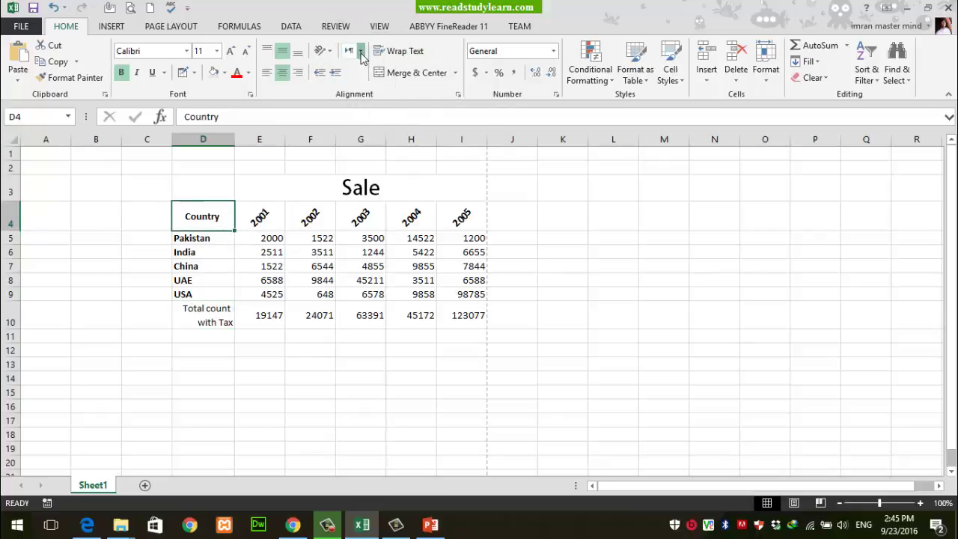
left_click(360, 52)
left_click(378, 85)
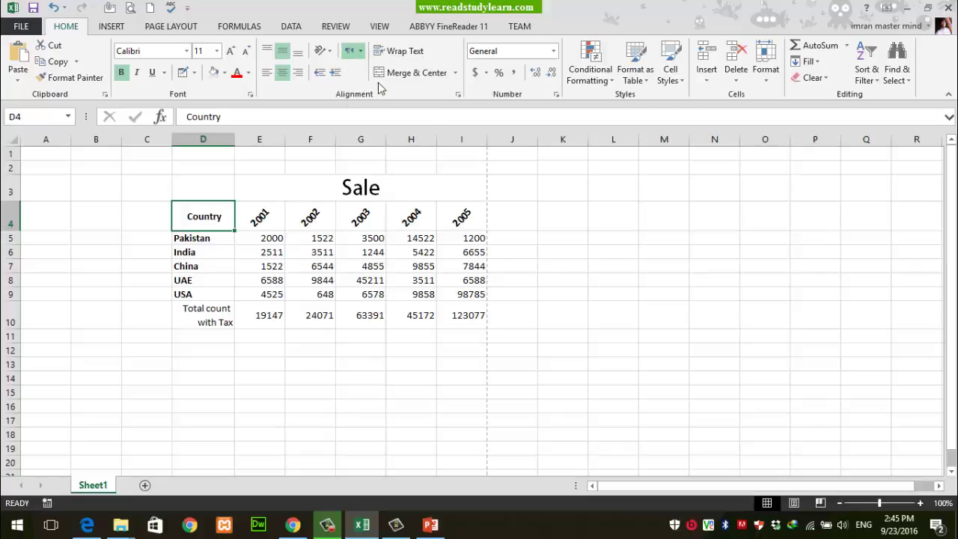
left_click(359, 51)
left_click(368, 68)
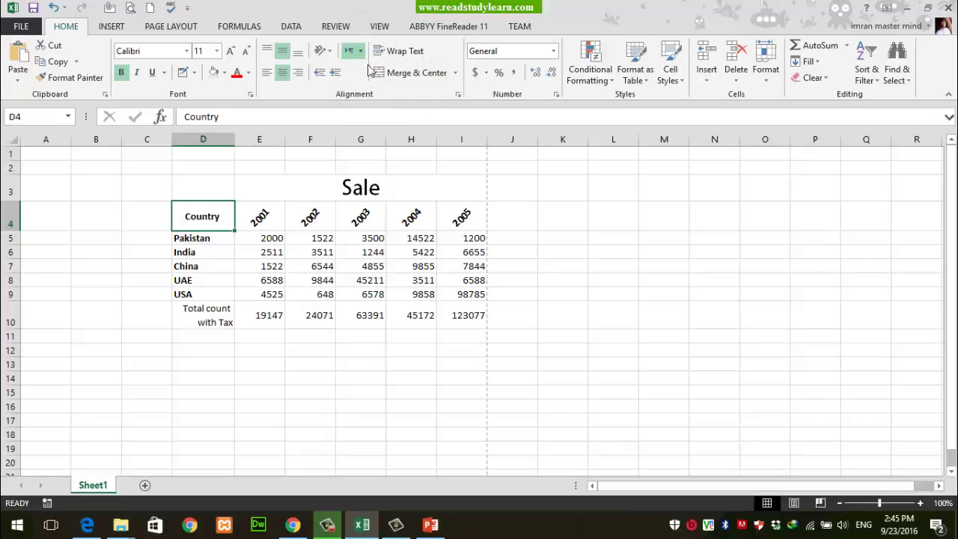
left_click(360, 53)
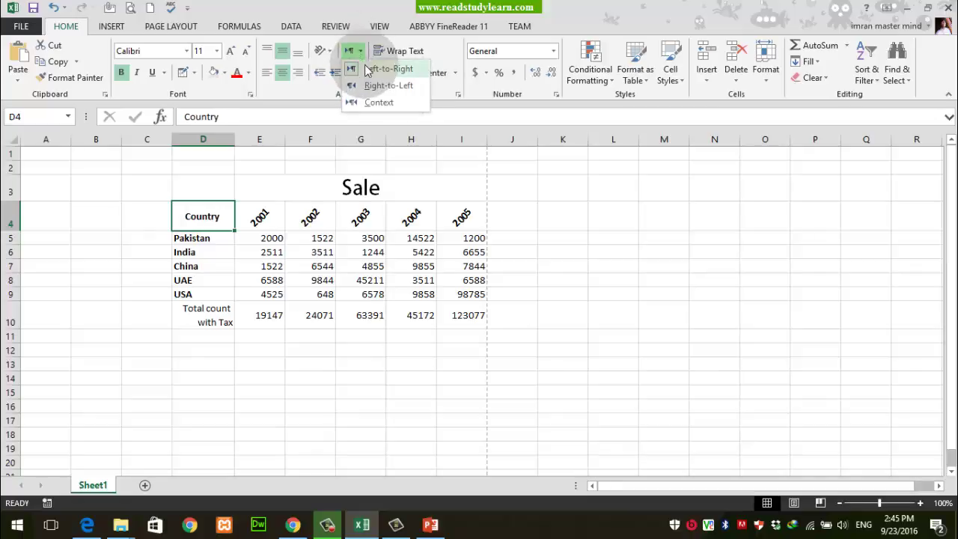
left_click(387, 84)
left_click(360, 266)
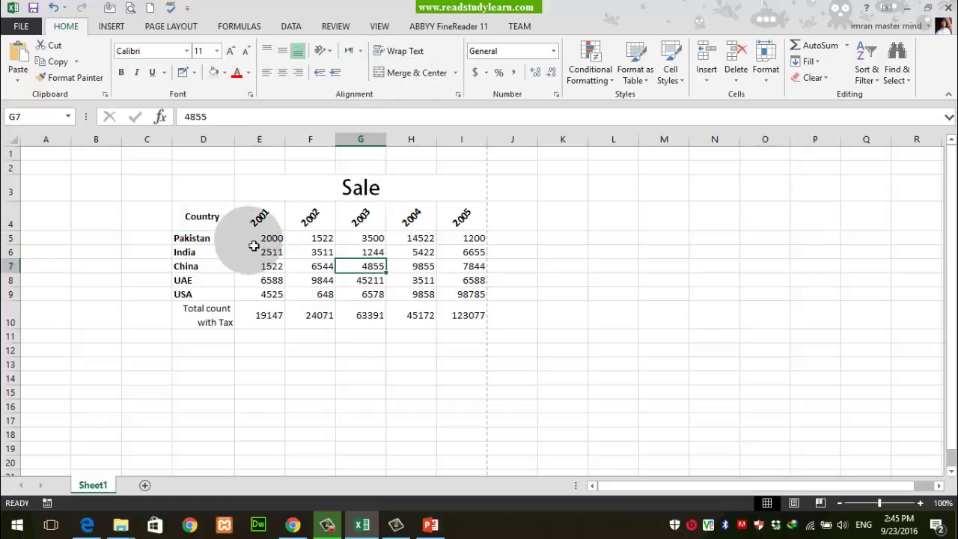
key("ctrl+z")
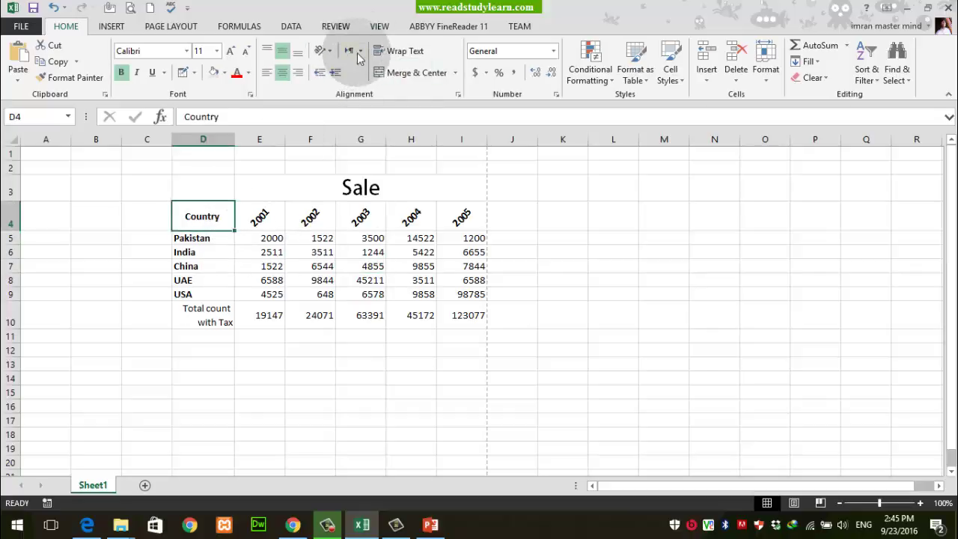
left_click(359, 52)
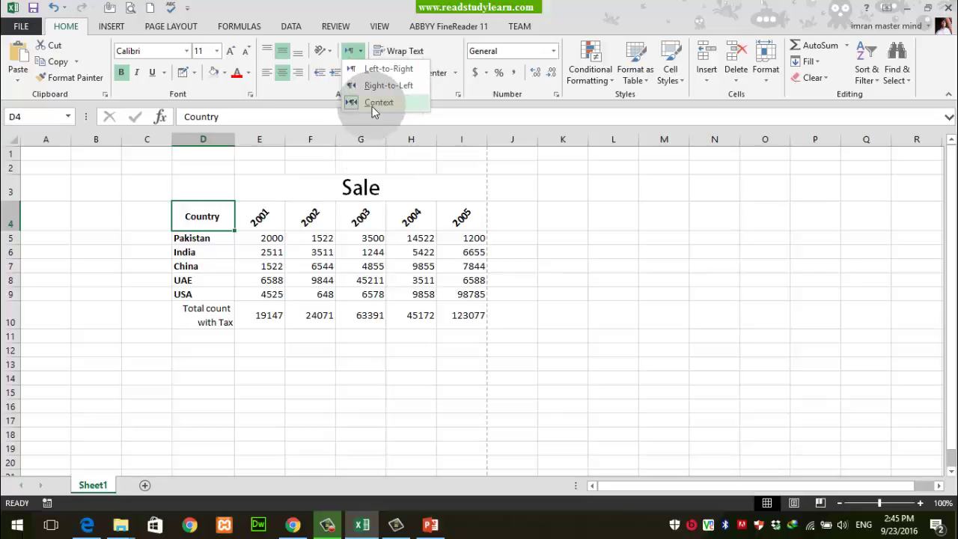
left_click(372, 70)
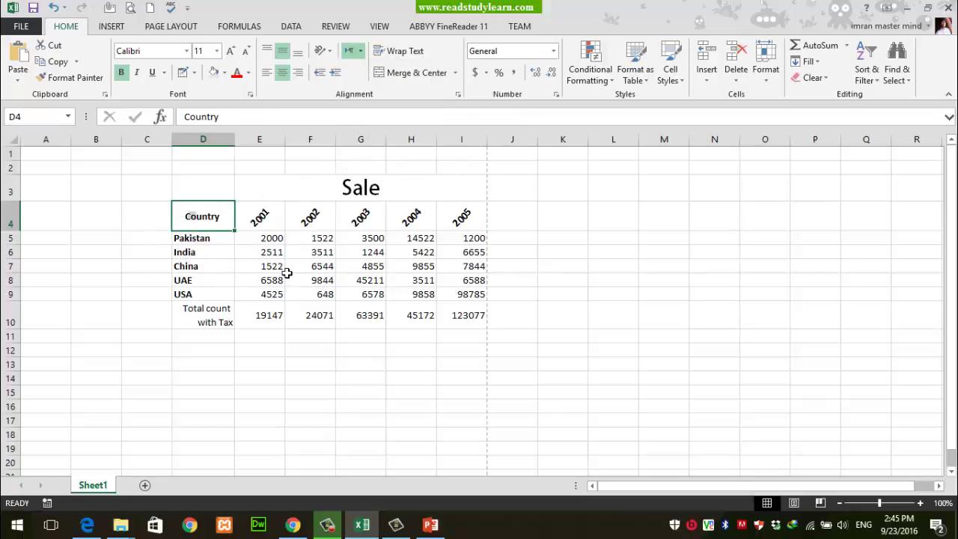
type("co")
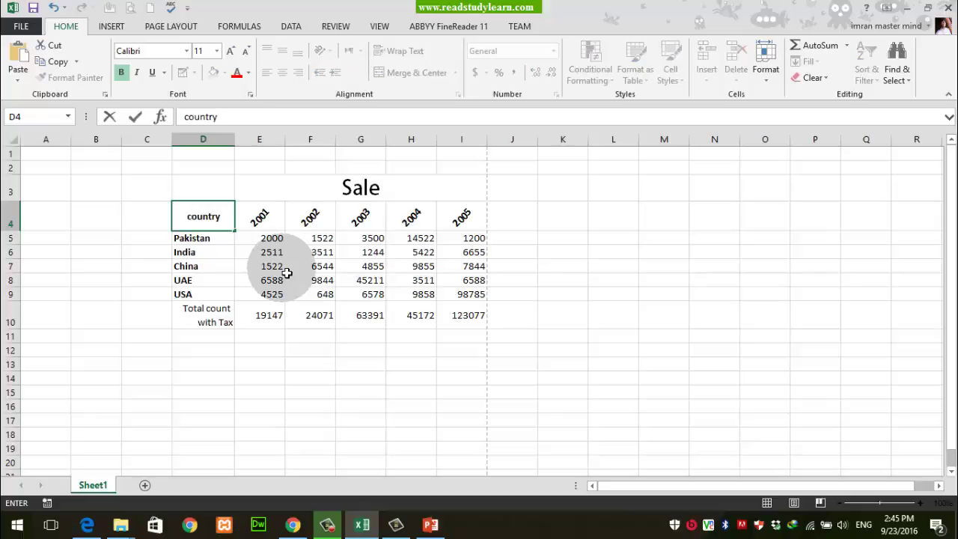
key("Tab")
key("shift+Tab")
left_click(353, 50)
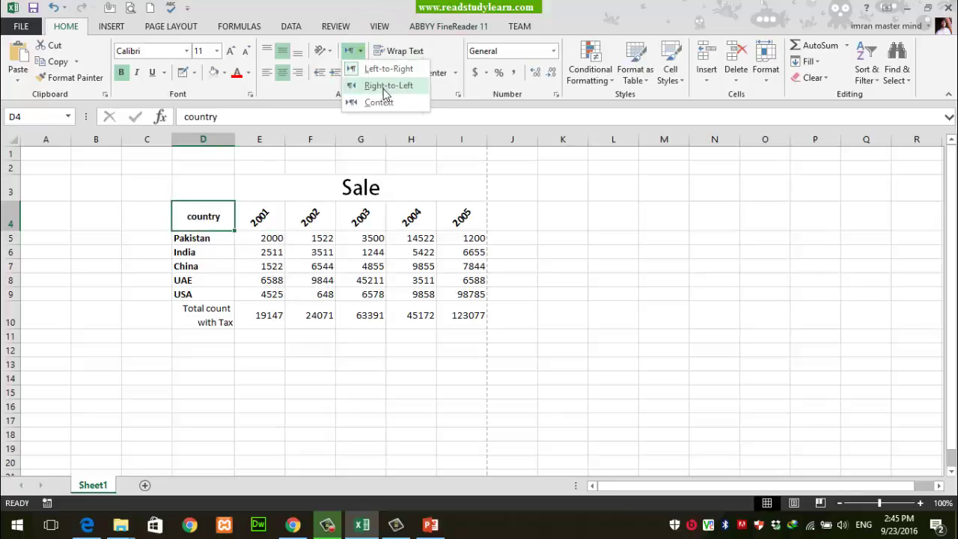
left_click(386, 91)
type("china")
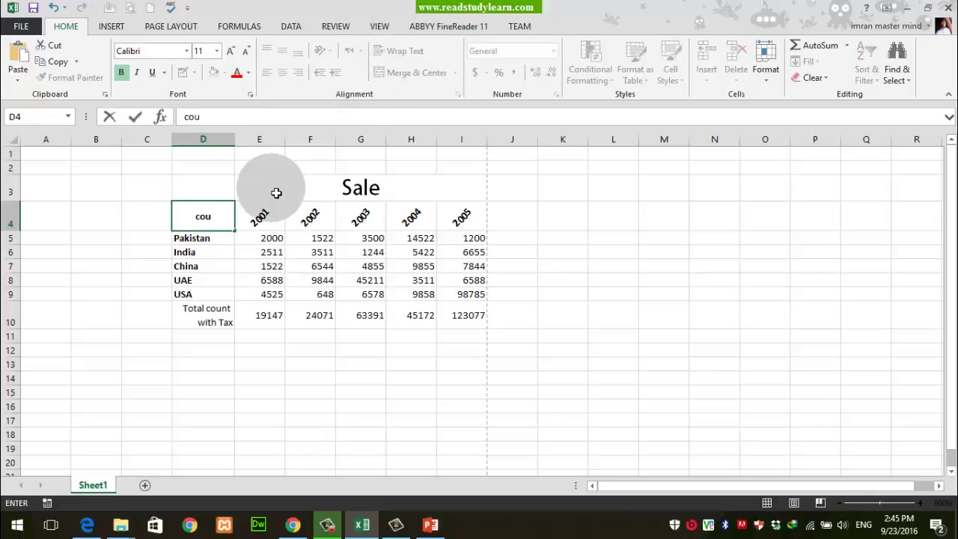
key("Return")
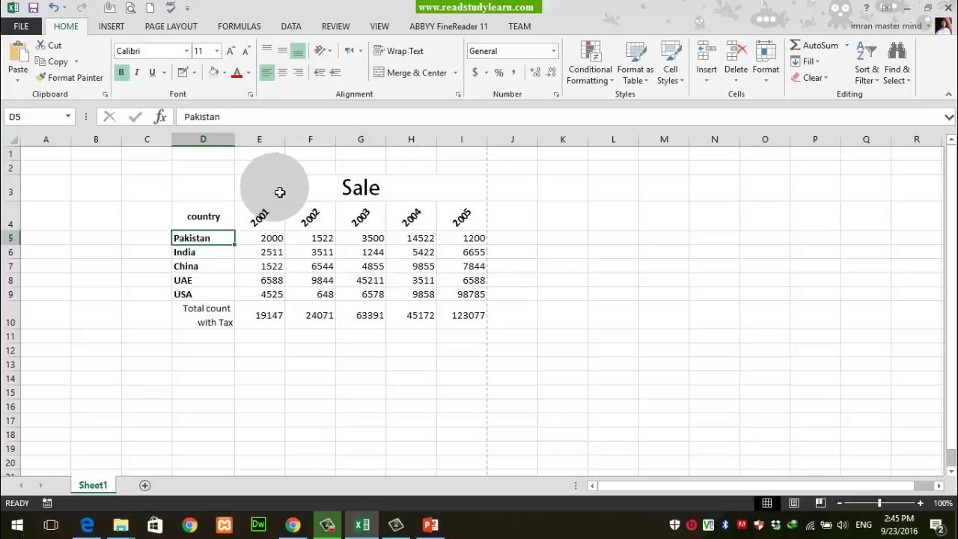
left_click(360, 51)
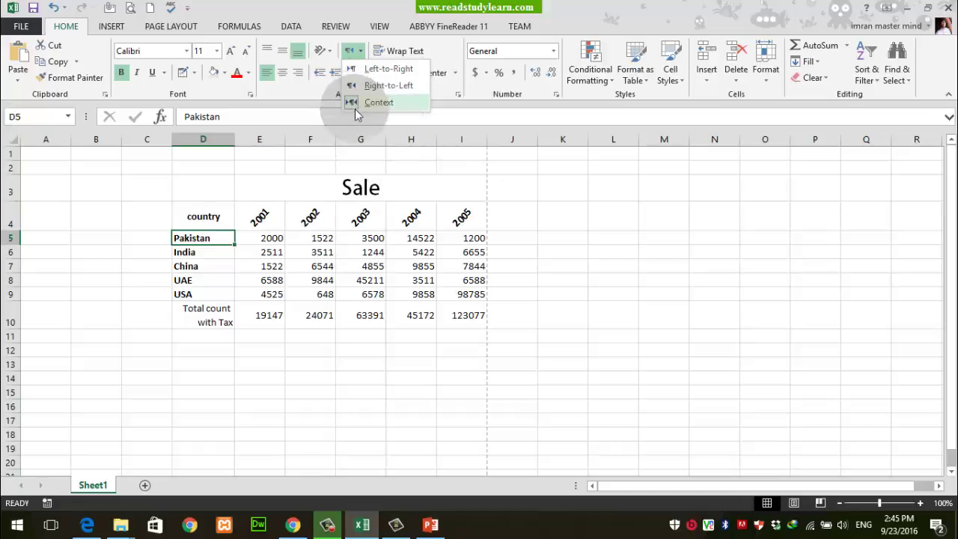
left_click(203, 216)
left_click(287, 222)
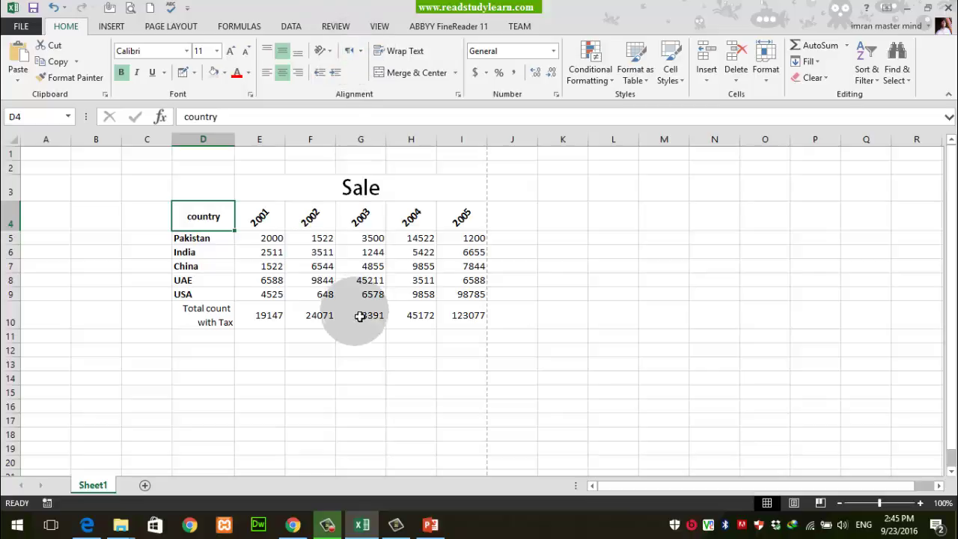
type("China")
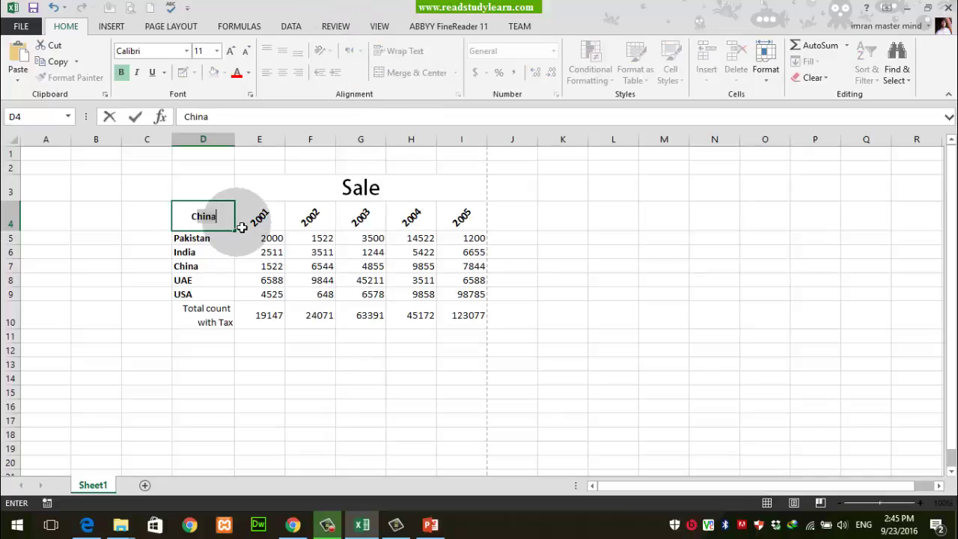
type("Country")
key("Return")
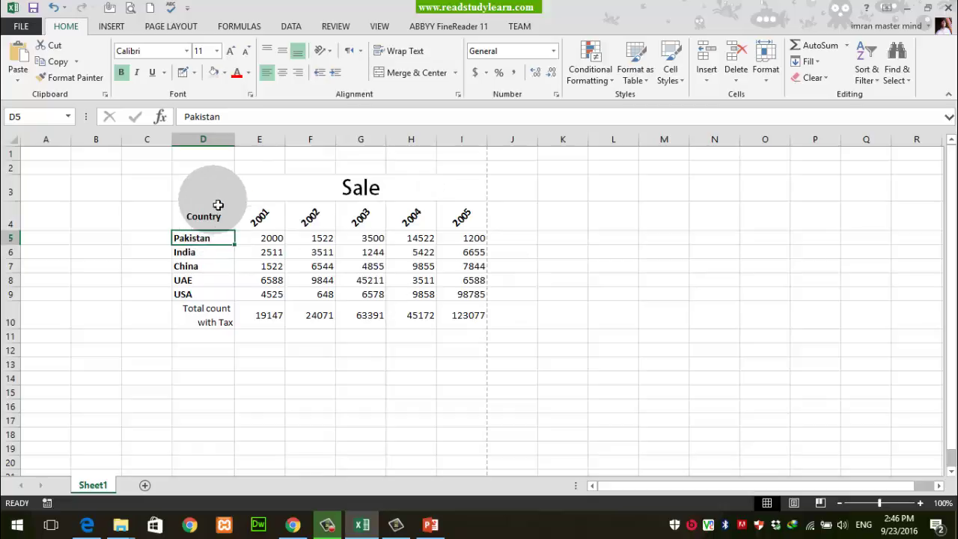
Delete the empty columns B and C, shifting the Sale table two columns left
left_click_drag(213, 191, 449, 320)
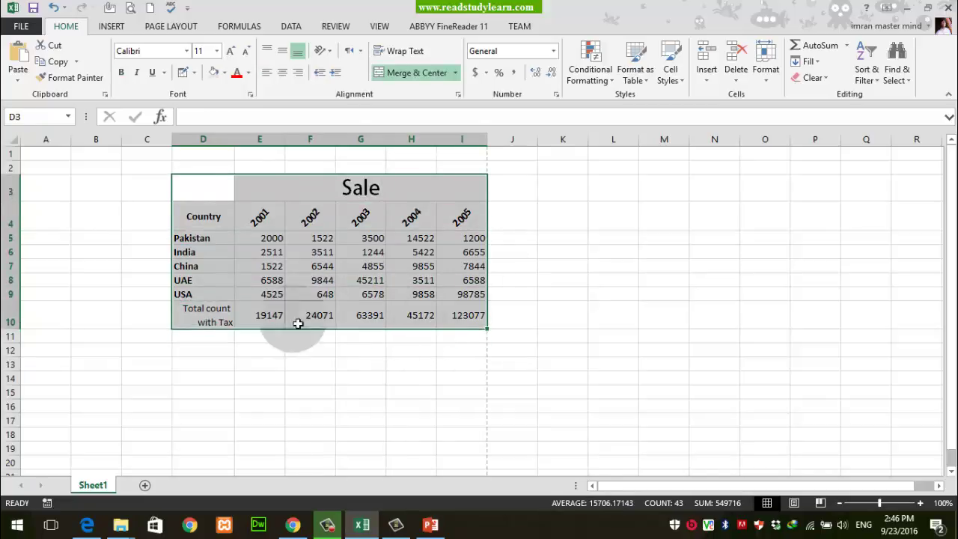
left_click(206, 315)
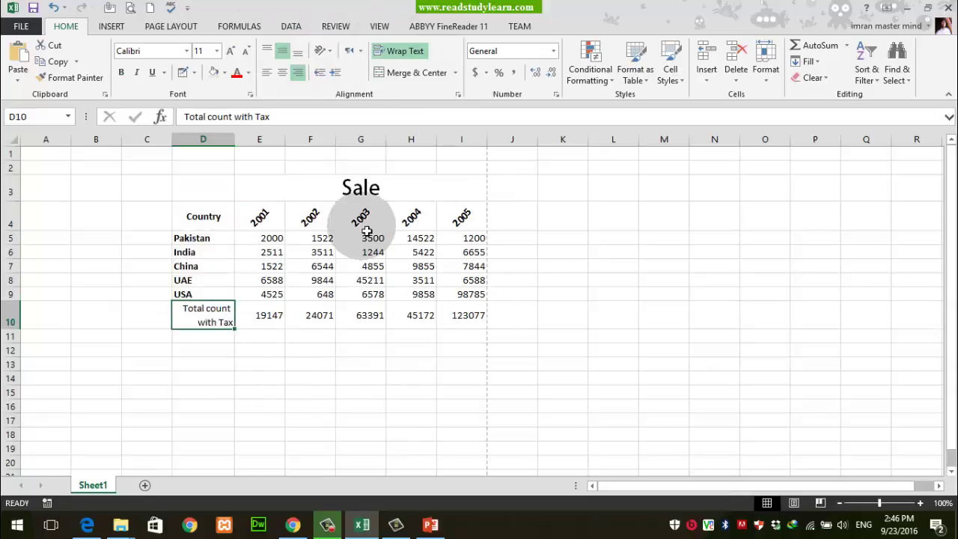
left_click_drag(161, 152, 96, 142)
right_click(96, 142)
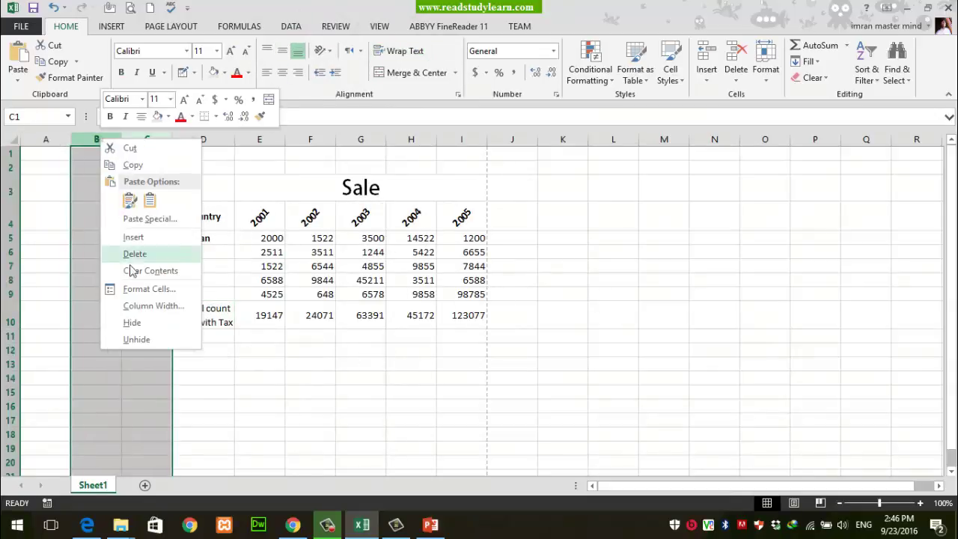
left_click(133, 250)
left_click(307, 244)
Advance the PowerPoint slide show to the Number Formatting slide, then return to Excel
key("alt+Tab")
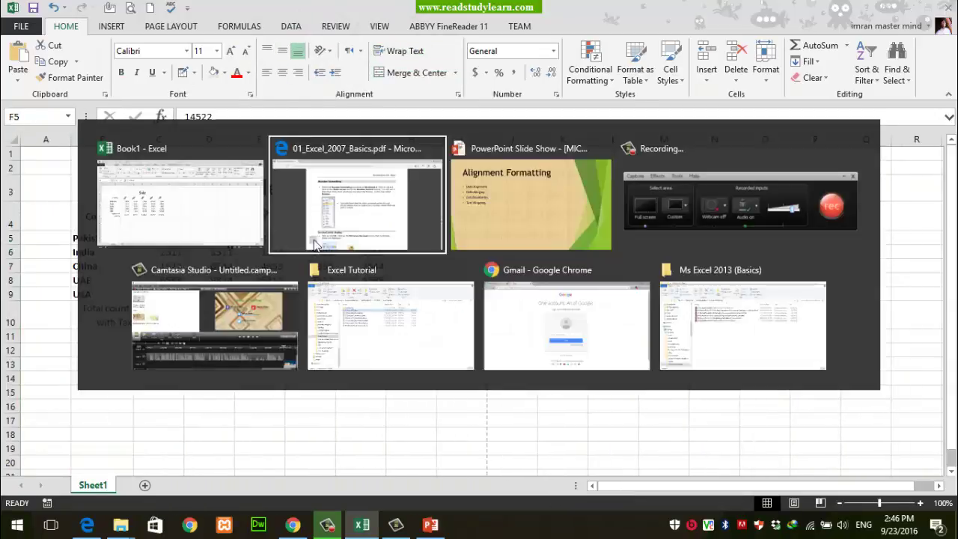
key("alt+Tab")
key("Right")
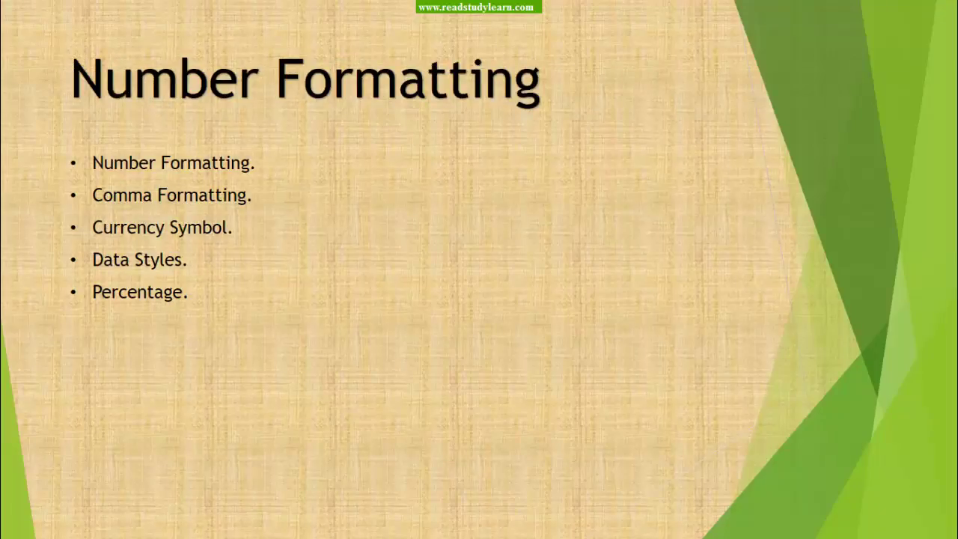
key("alt+Tab")
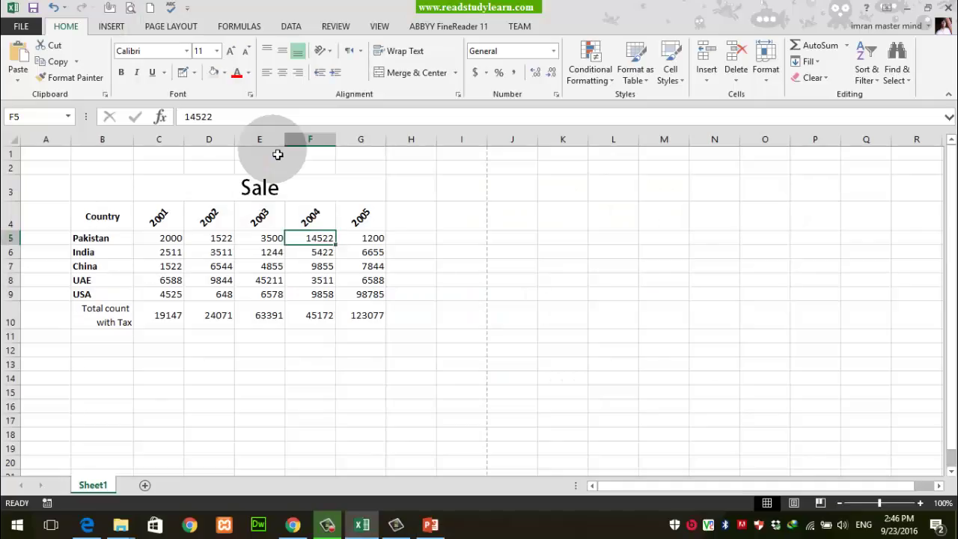